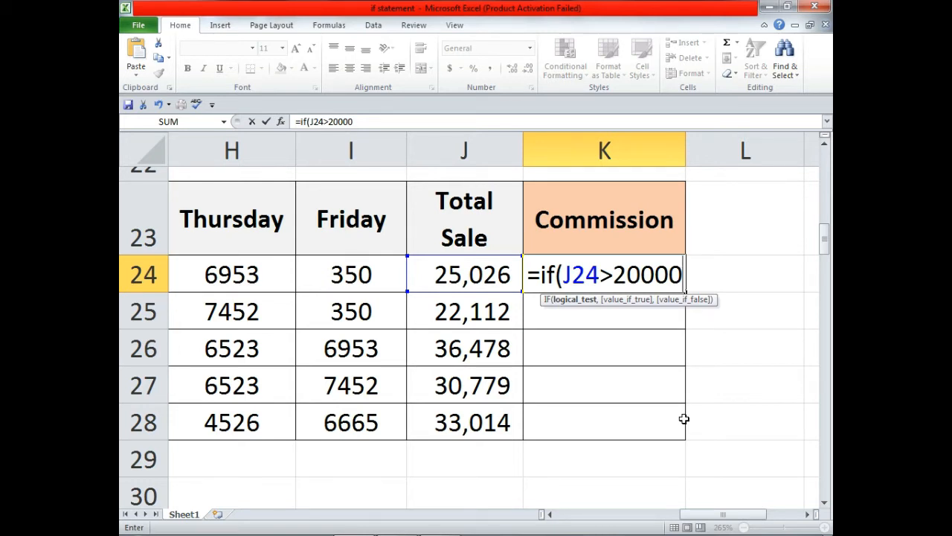
# Complete the Commission IF formula in K24 with 20%*J24 as the value if true and 10%*J24 as the value if false.
pyautogui.write(',20')
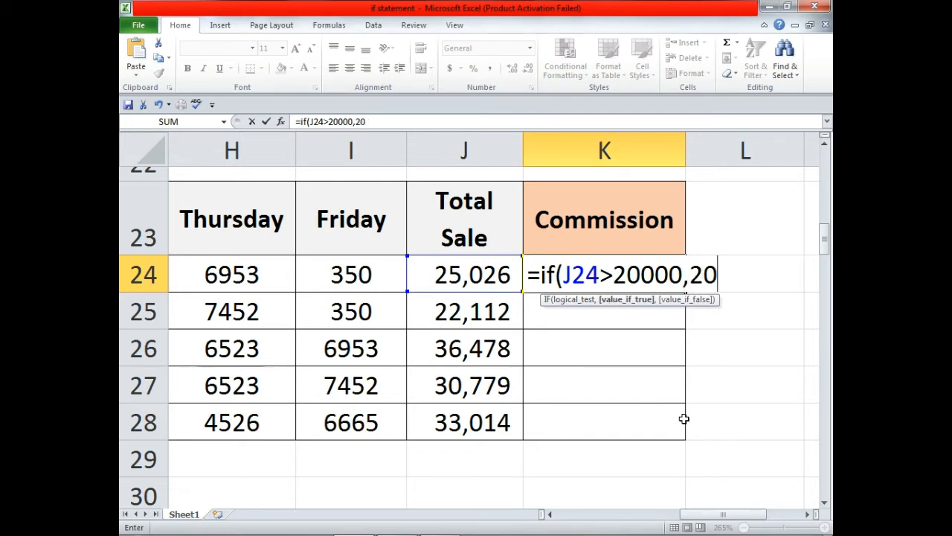
pyautogui.write('%*')
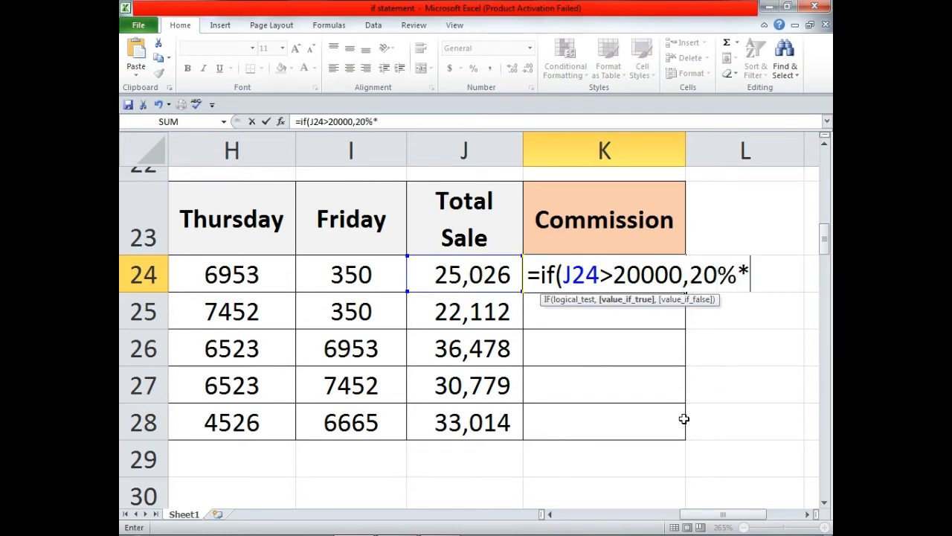
pyautogui.click(485, 276)
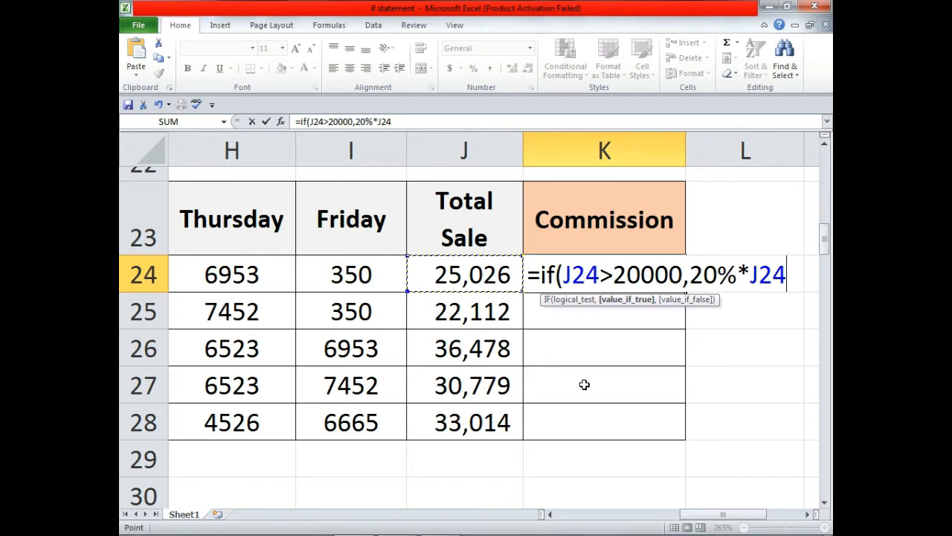
pyautogui.write(',')
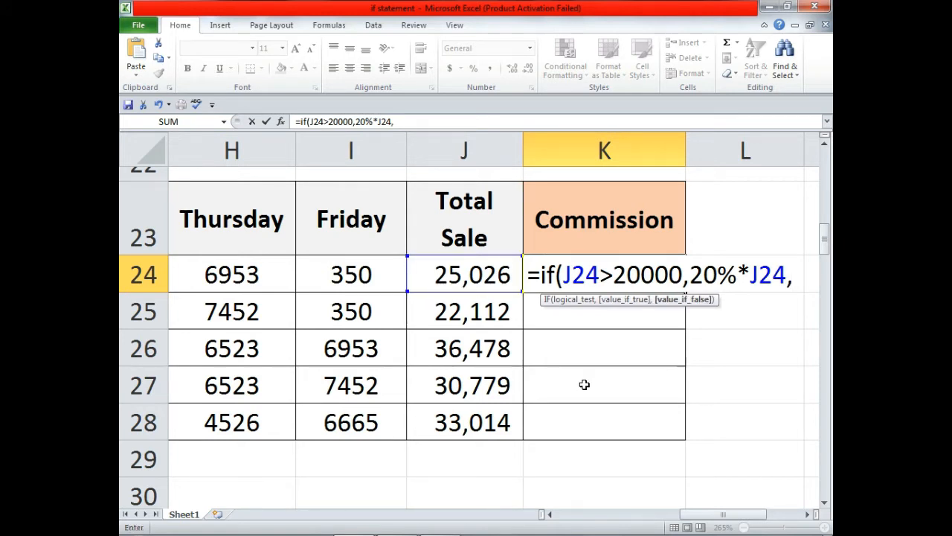
pyautogui.write('10')
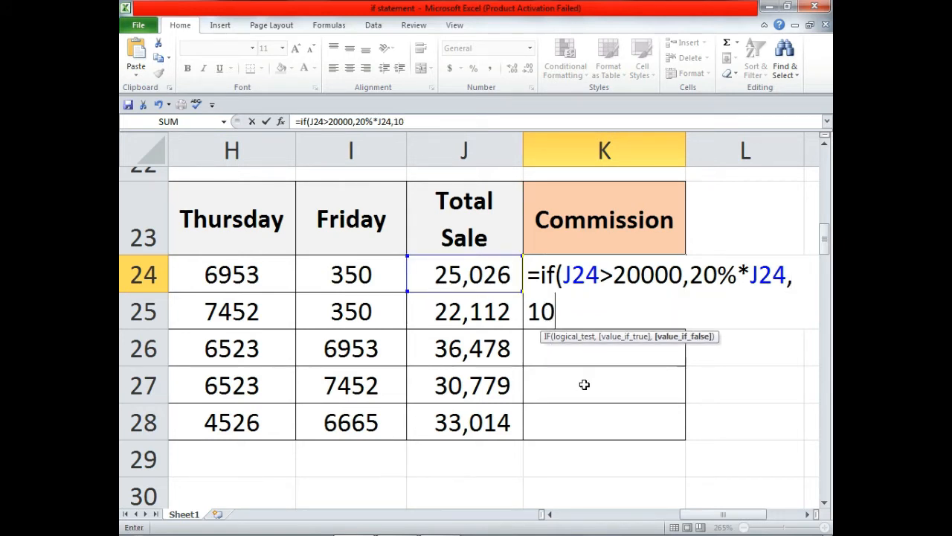
pyautogui.write('%*')
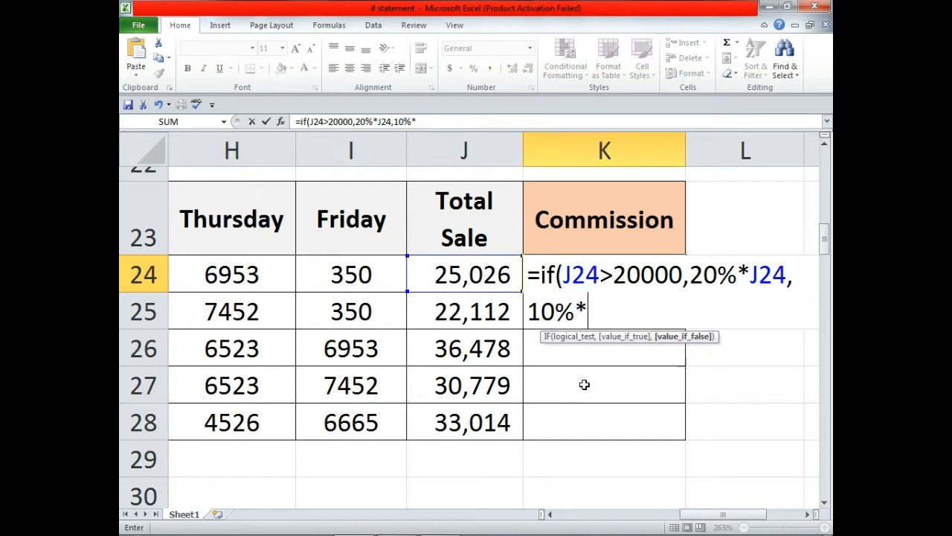
pyautogui.click(489, 272)
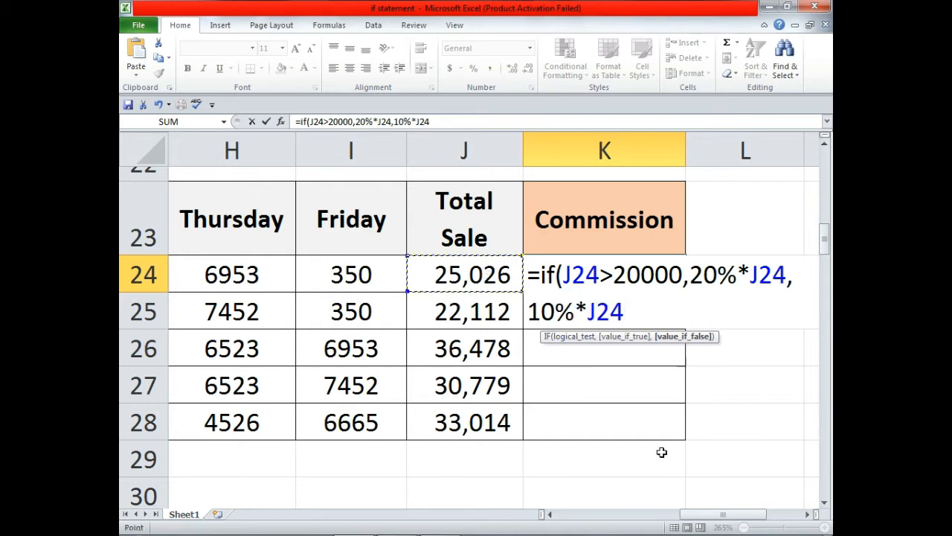
pyautogui.write(')')
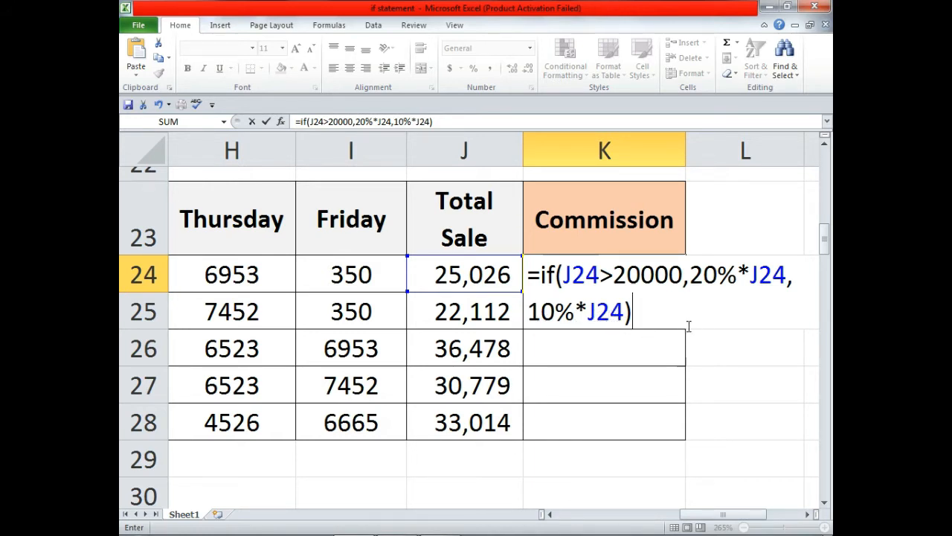
pyautogui.press('Return')
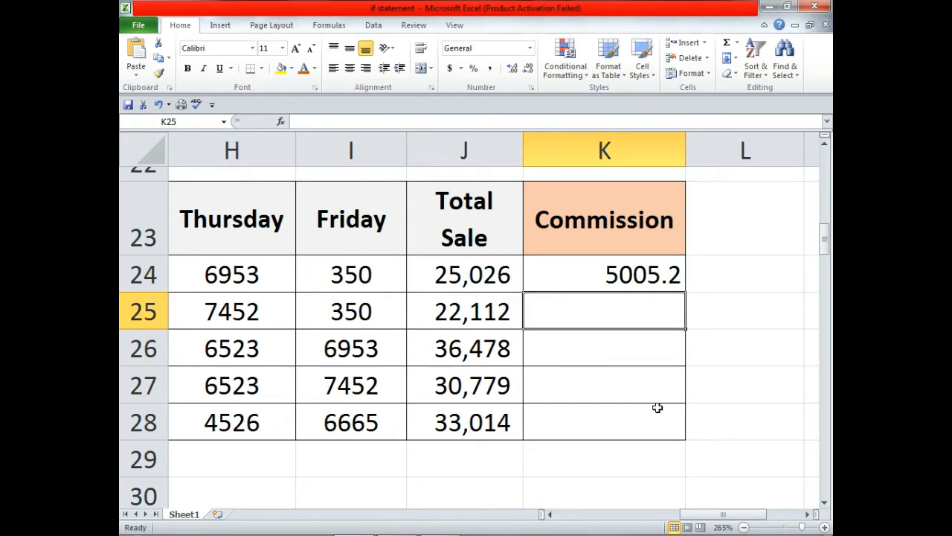
# Set the Thursday sale in H24 to 500 to test the other branch of the commission formula.
pyautogui.press('Up')
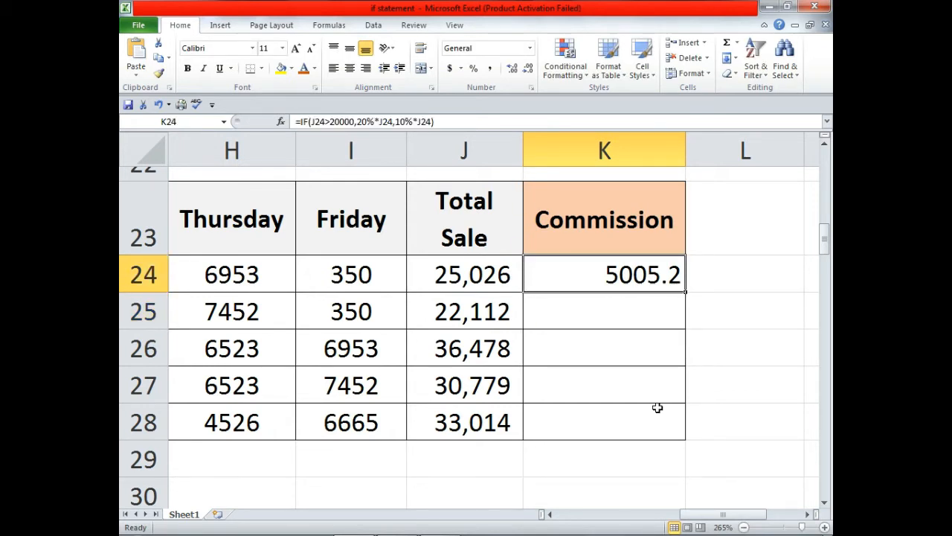
pyautogui.press('Left')
pyautogui.press('Left')
pyautogui.press('Left')
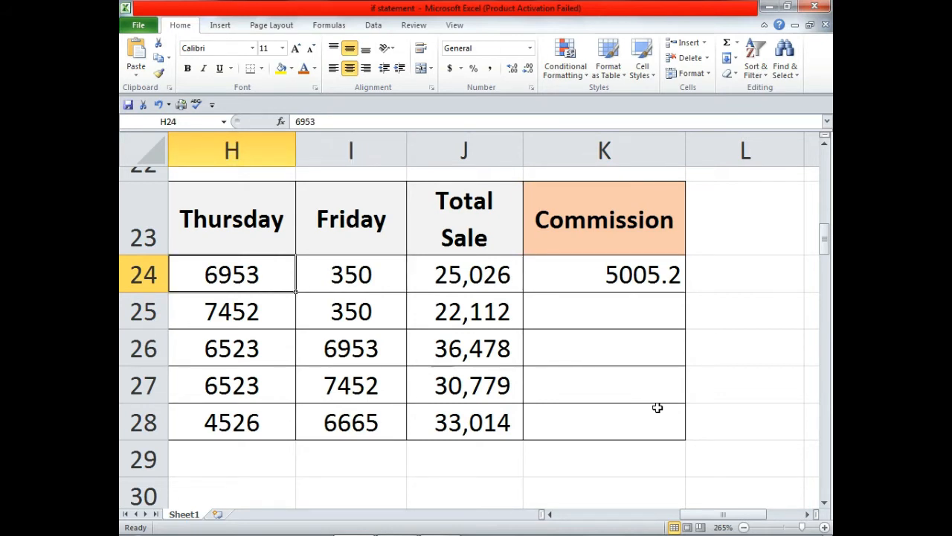
pyautogui.write('500')
pyautogui.press('Return')
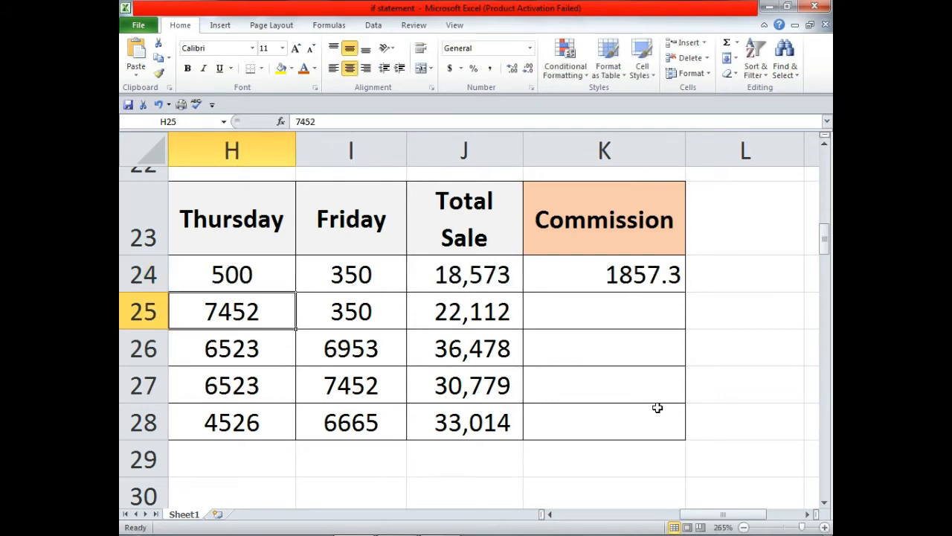
# Fill the Commission formula from K24 down through K28 and check the copied formula in each row.
pyautogui.click(475, 269)
pyautogui.click(636, 277)
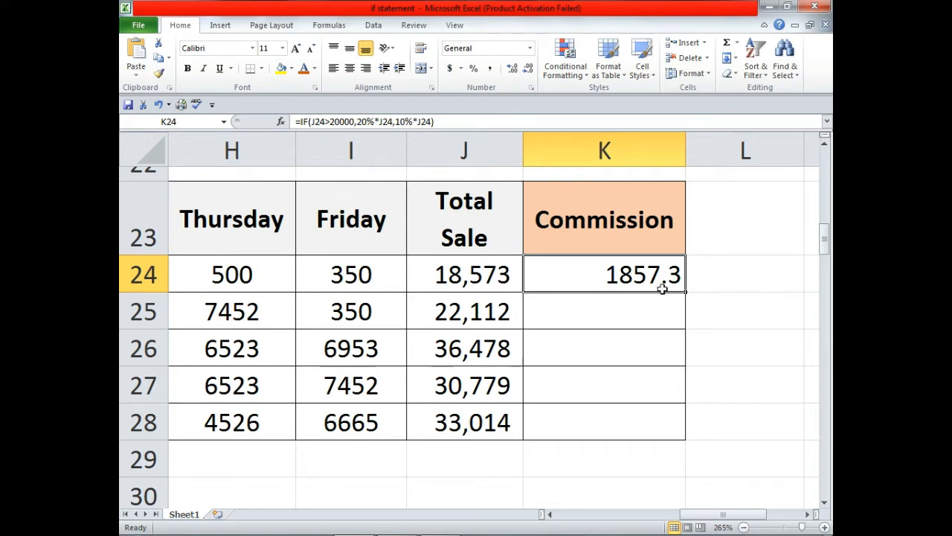
pyautogui.doubleClick(685, 291)
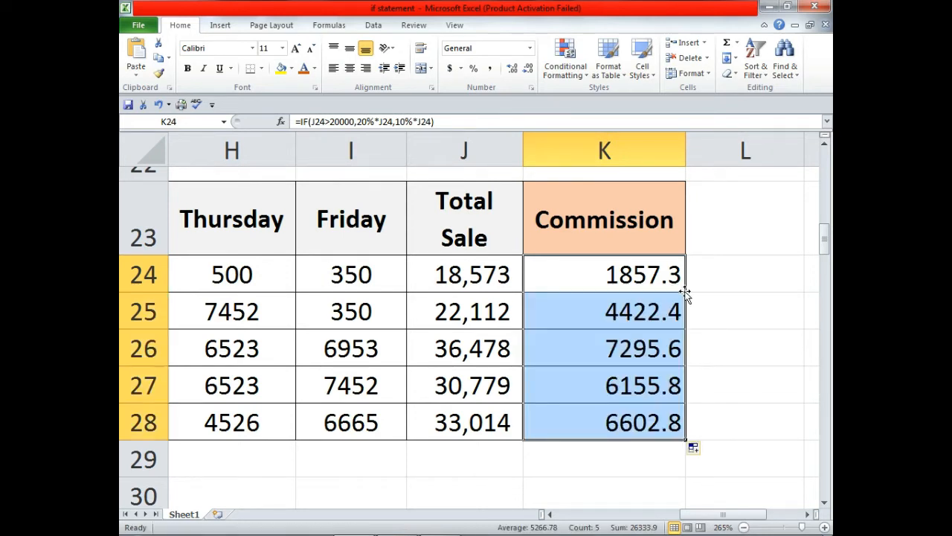
pyautogui.click(606, 273)
pyautogui.click(610, 310)
pyautogui.click(611, 347)
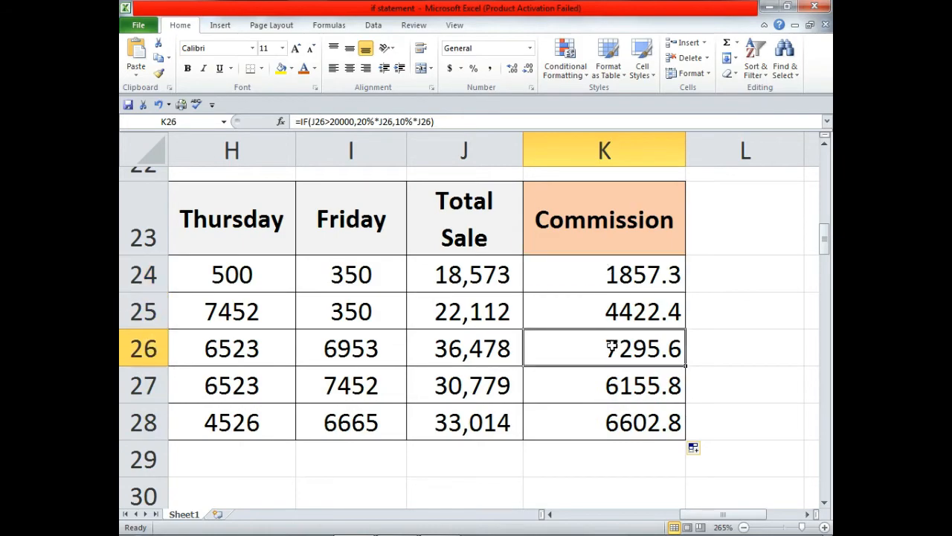
pyautogui.click(611, 385)
pyautogui.click(606, 421)
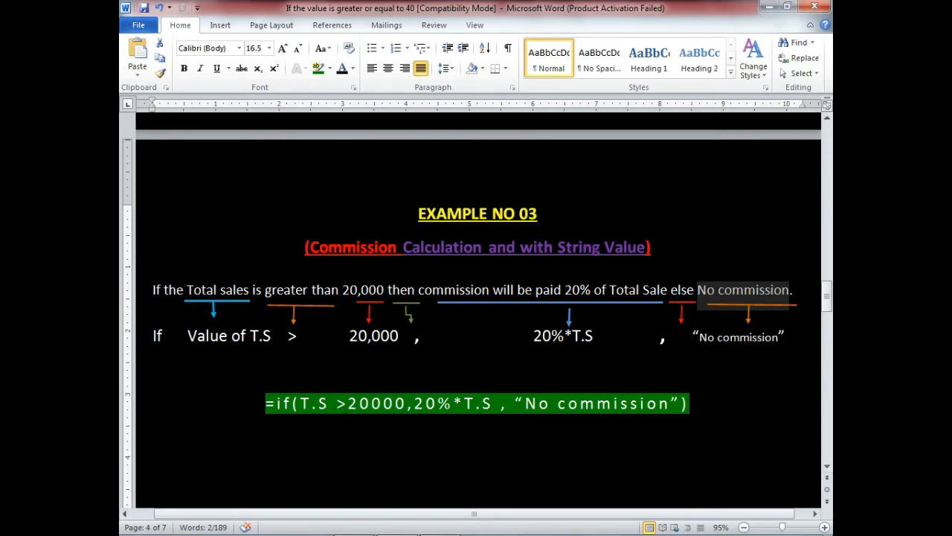
# Examine the 20%*T.S and "No commission" arguments of the Example No 03 formula in the Word document.
pyautogui.moveTo(415, 402); pyautogui.dragTo(500, 402)
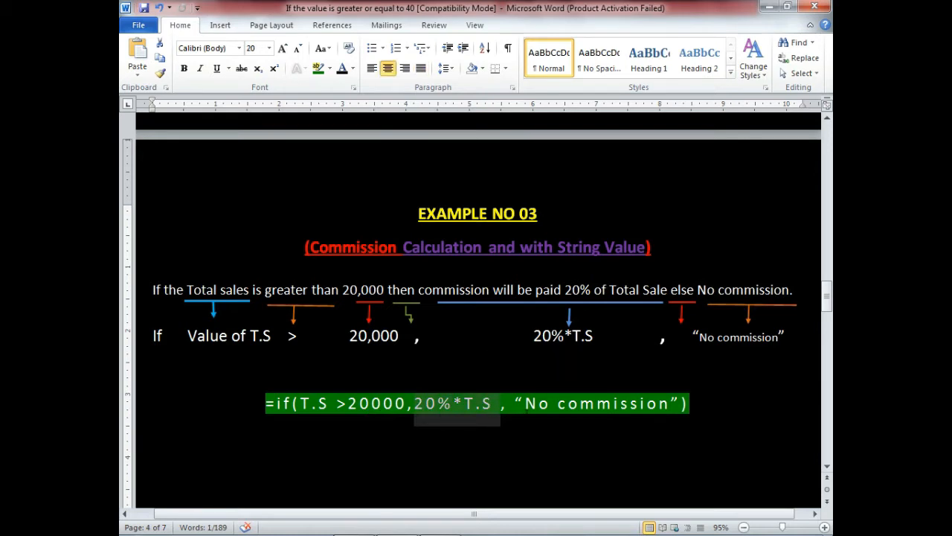
pyautogui.moveTo(526, 403); pyautogui.dragTo(604, 403)
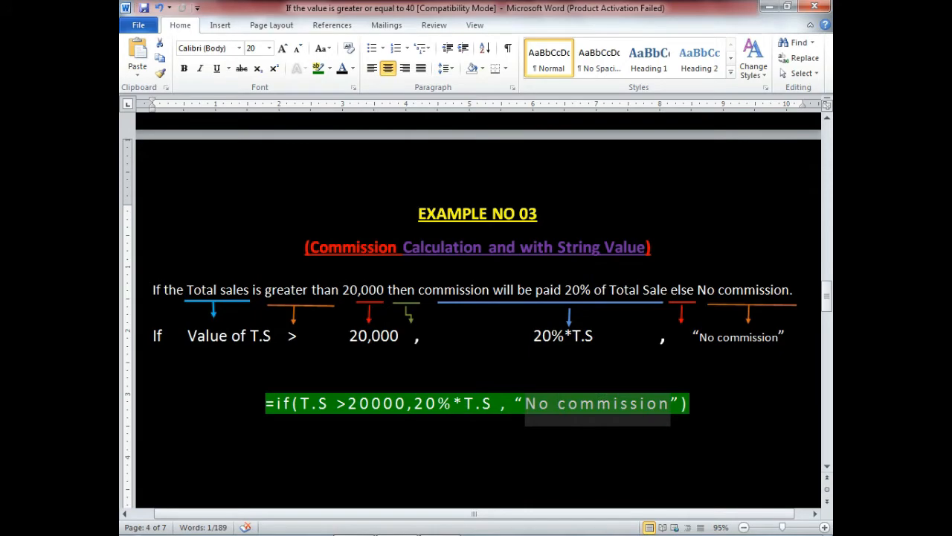
pyautogui.click(153, 437)
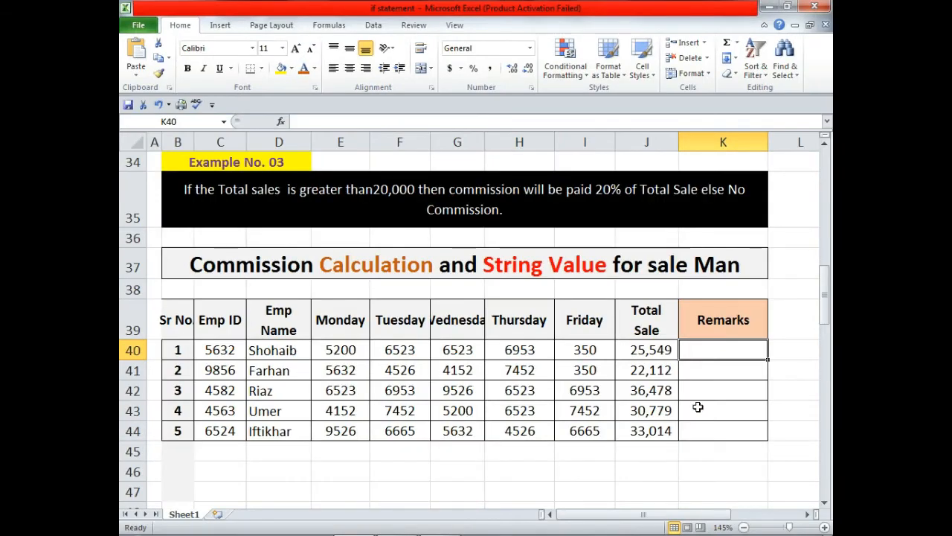
# In Excel, begin an IF formula in Remarks cell K40 with the test J40>20000 and 20%*J40 as the value if true.
pyautogui.scroll(8, 697, 407)
pyautogui.write('=if(')
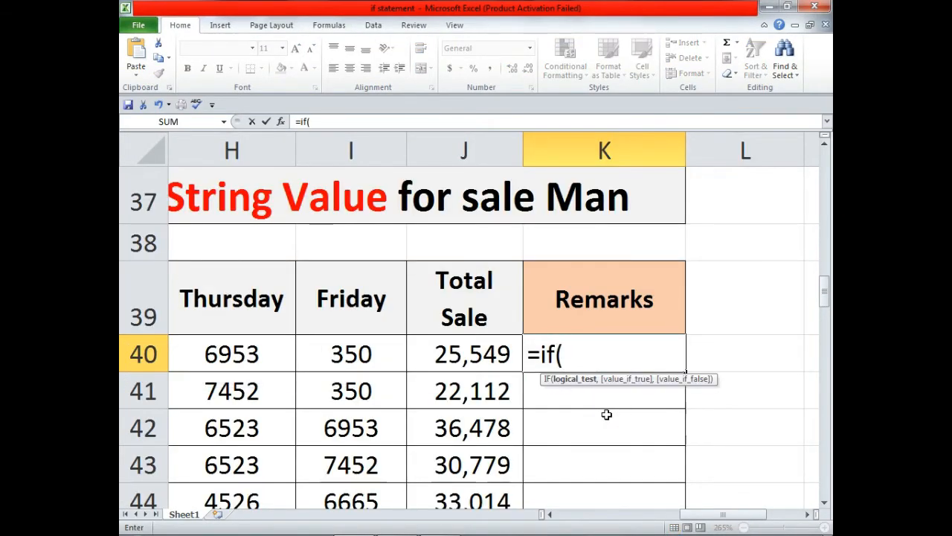
pyautogui.press('Left')
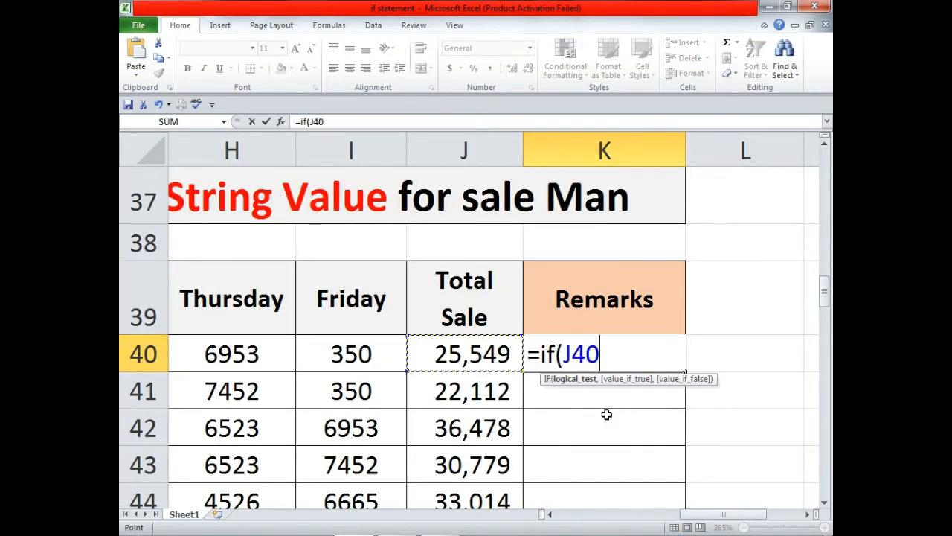
pyautogui.write('>20')
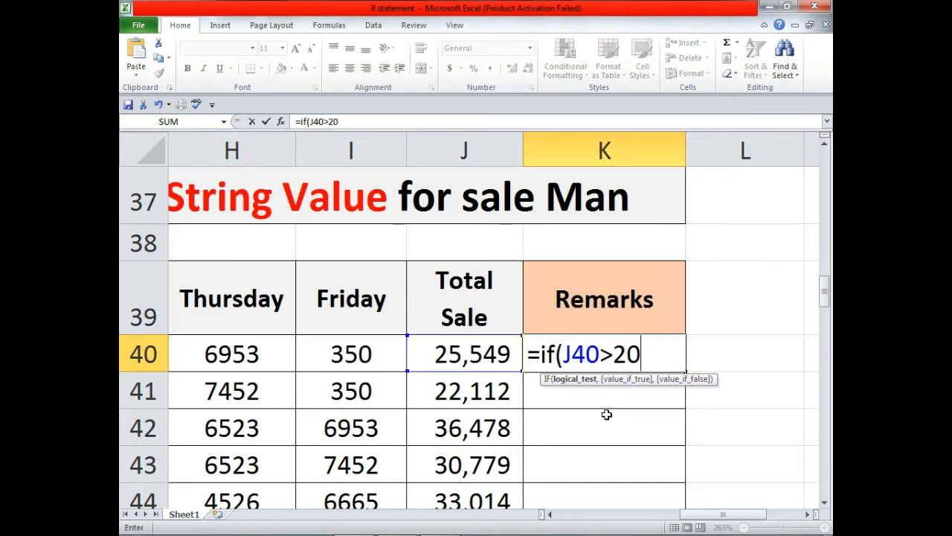
pyautogui.write('000,')
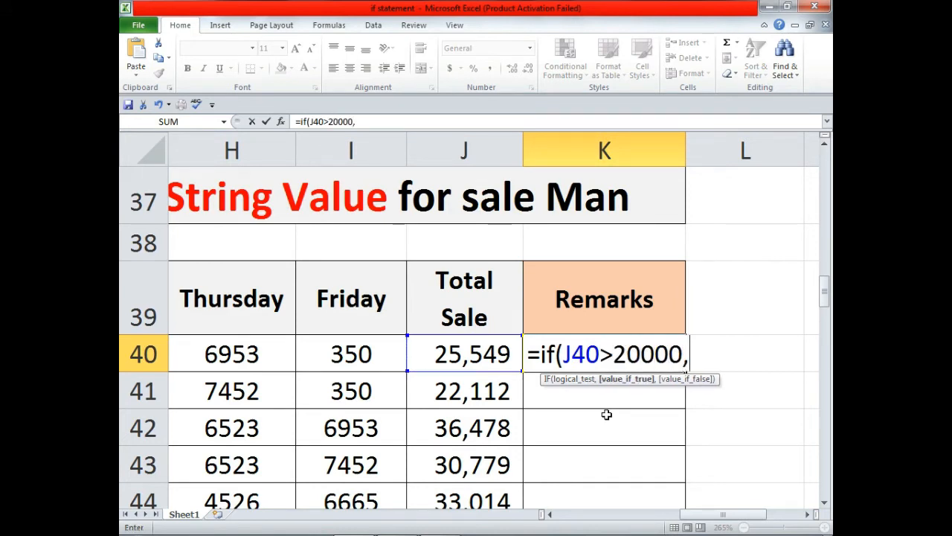
pyautogui.write('20')
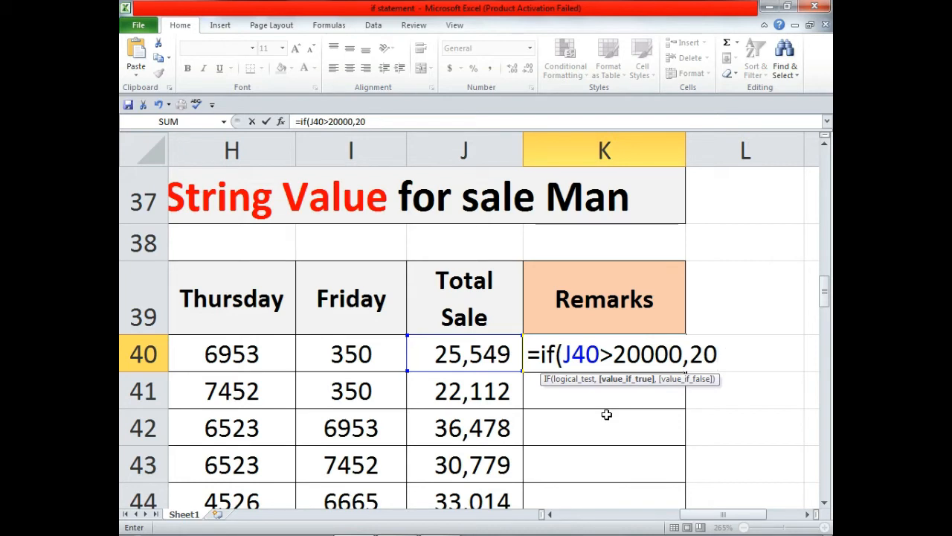
pyautogui.write('%*')
pyautogui.press('Left')
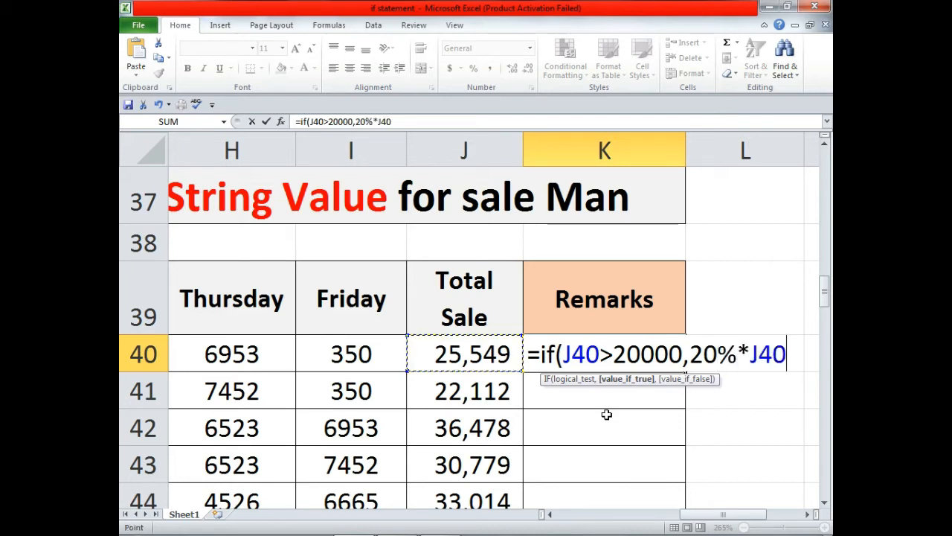
# Complete the K40 formula with "No Commission" as the value if false, review both result arguments and enter it.
pyautogui.write(',')
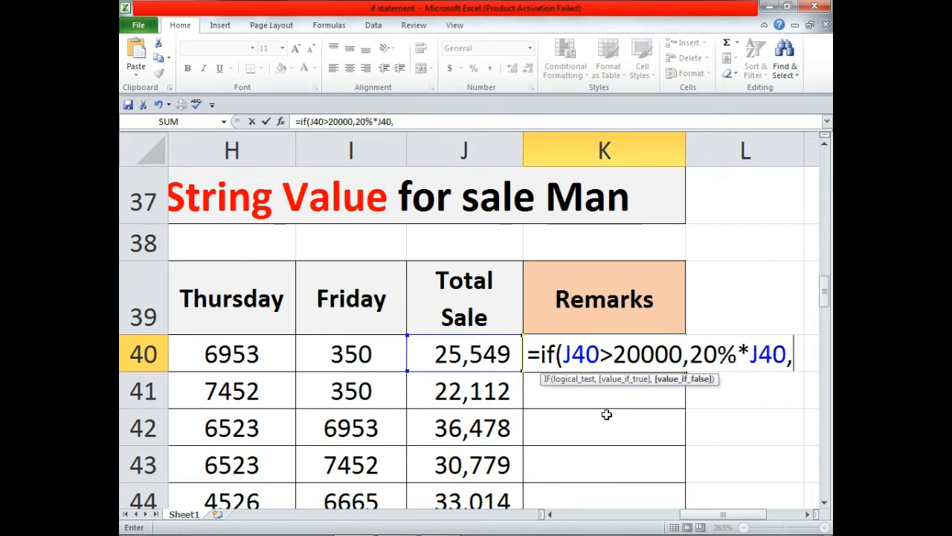
pyautogui.write('"N')
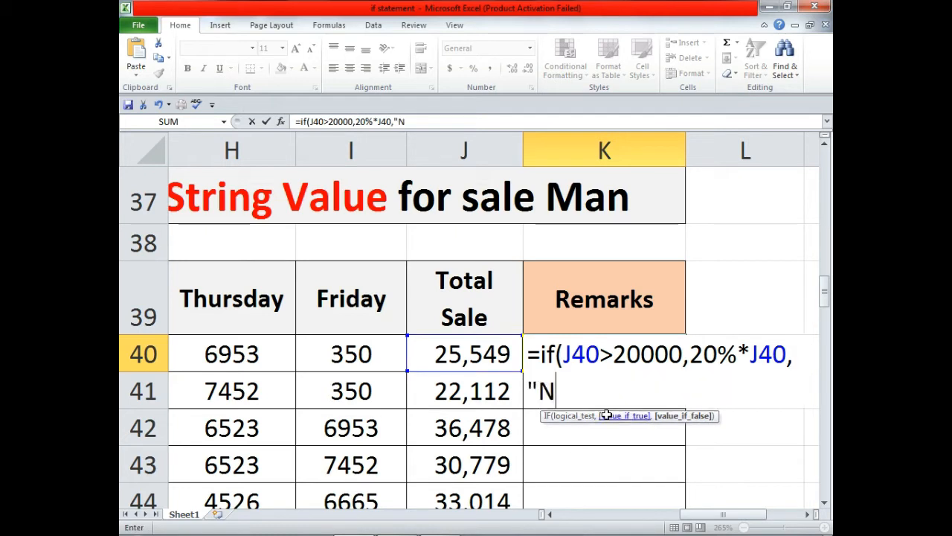
pyautogui.write('o C')
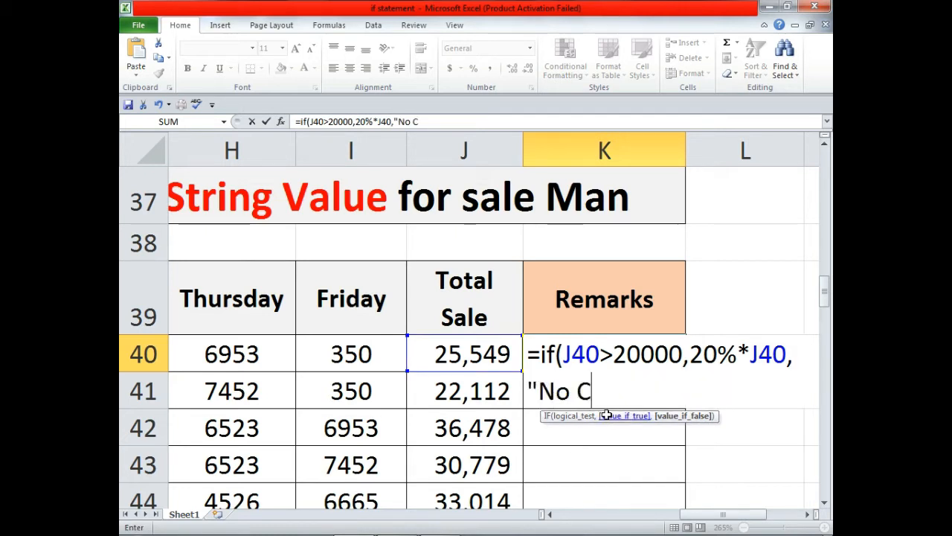
pyautogui.write('ommissio')
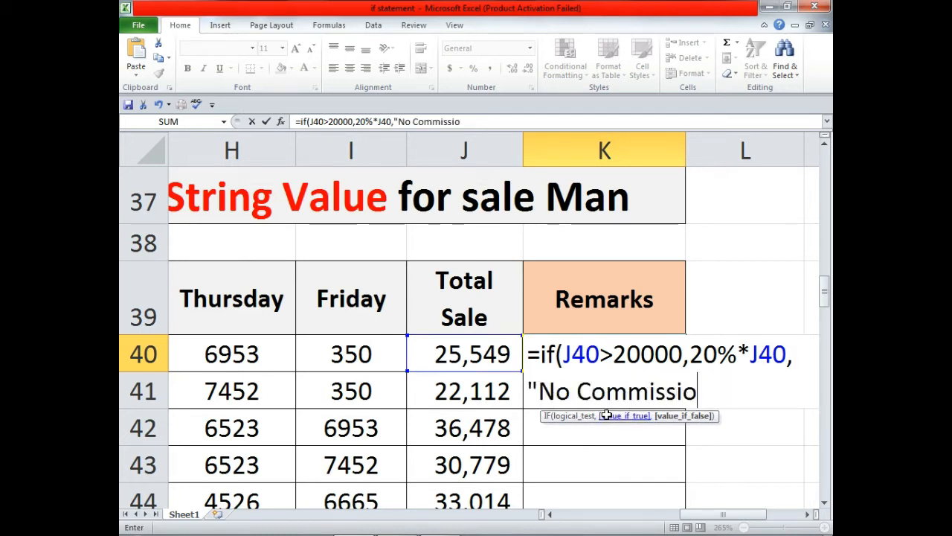
pyautogui.write('n")')
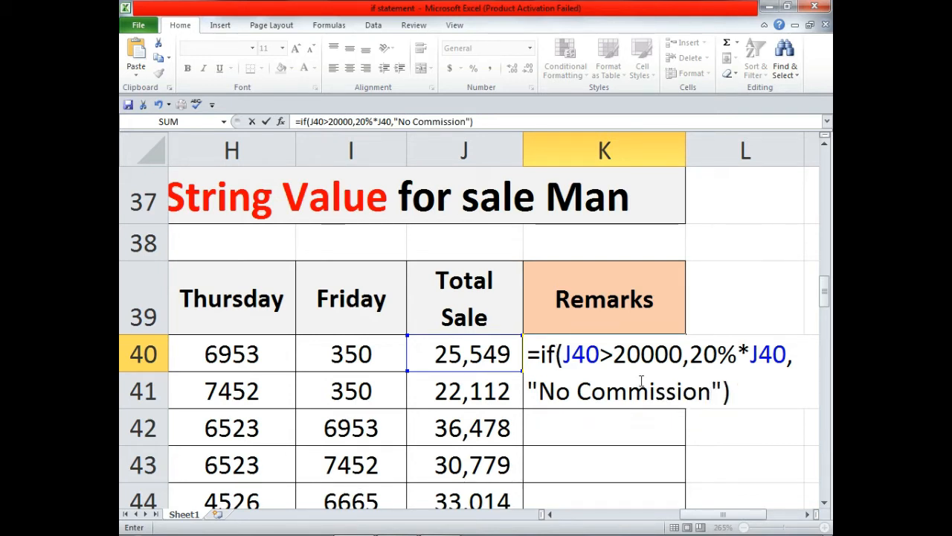
pyautogui.moveTo(691, 354); pyautogui.dragTo(788, 355)
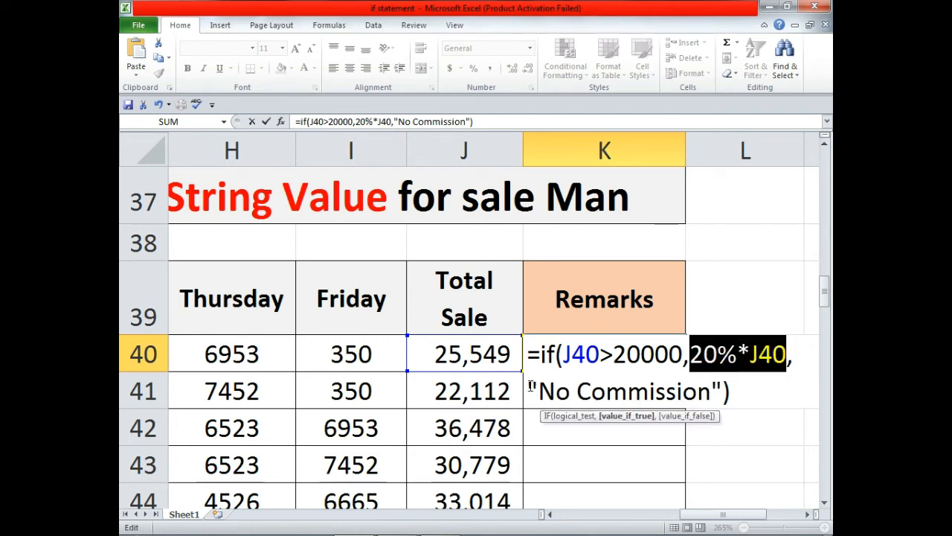
pyautogui.moveTo(529, 390); pyautogui.dragTo(721, 388)
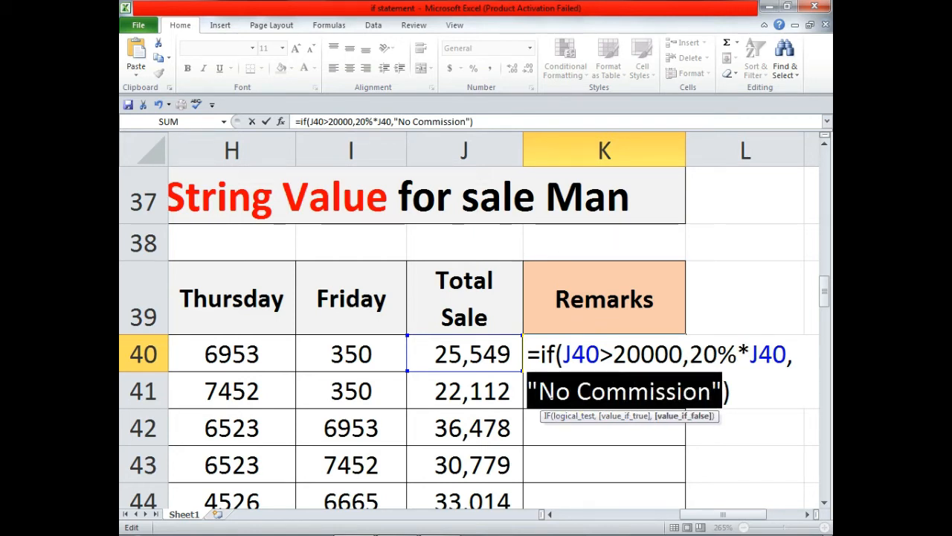
pyautogui.click(538, 390)
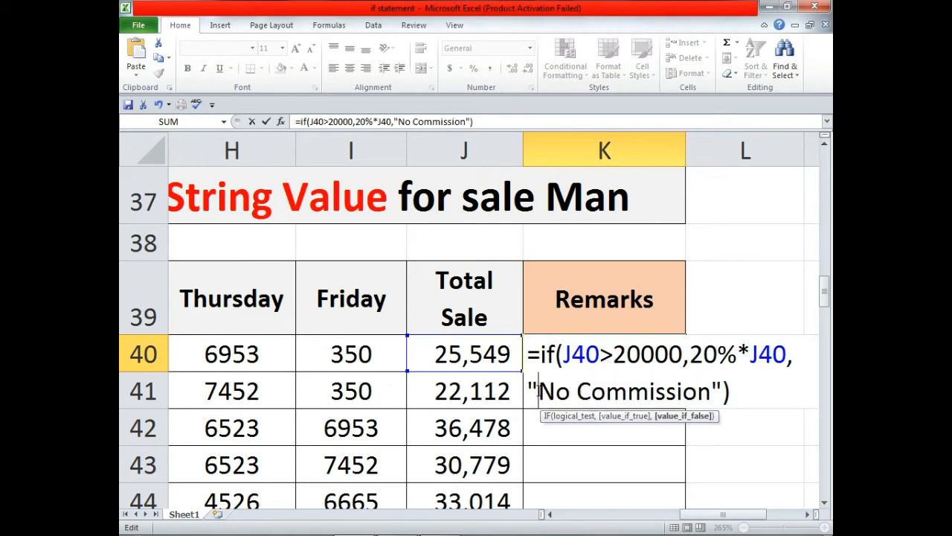
pyautogui.click(605, 385)
pyautogui.press('Return')
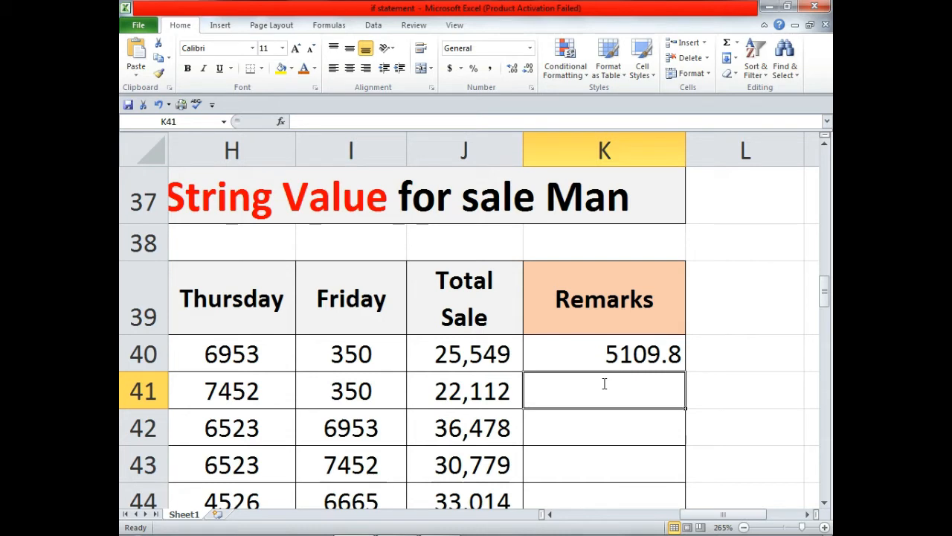
# Set the Thursday sale in H40 to 500 and fill the Remarks formula from K40 down the column.
pyautogui.click(278, 352)
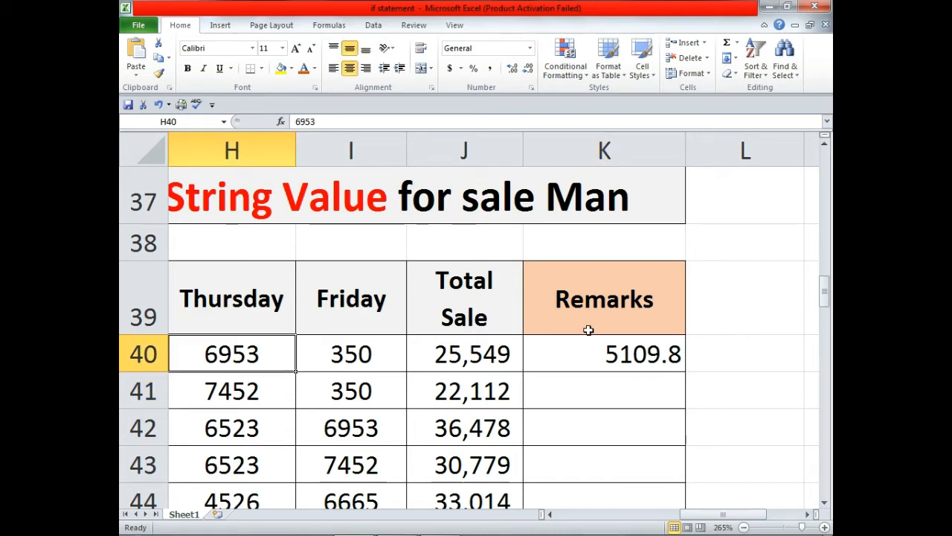
pyautogui.write('500')
pyautogui.press('Return')
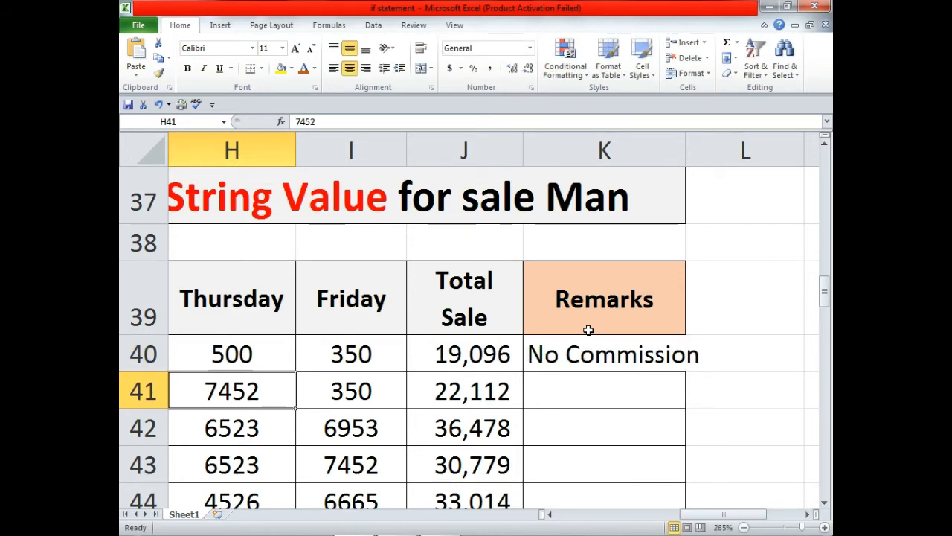
pyautogui.click(593, 352)
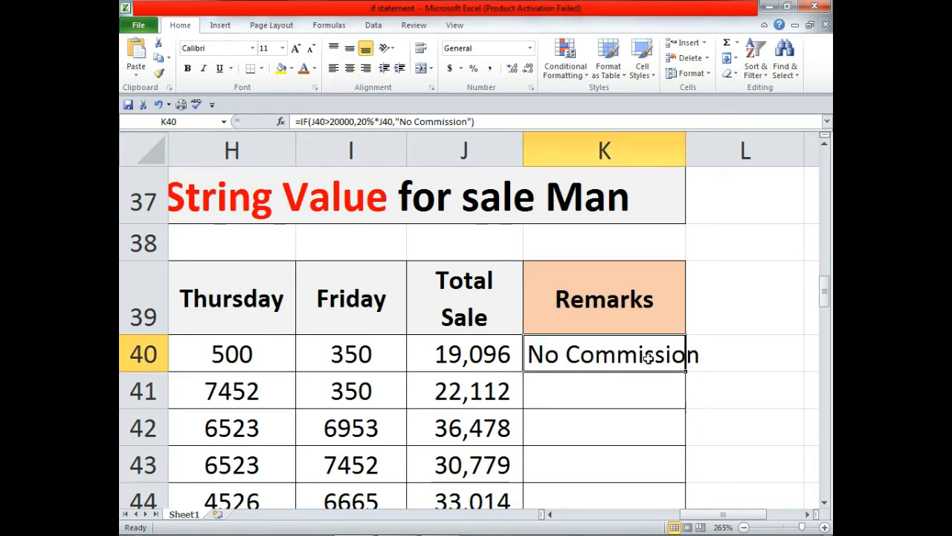
pyautogui.doubleClick(688, 370)
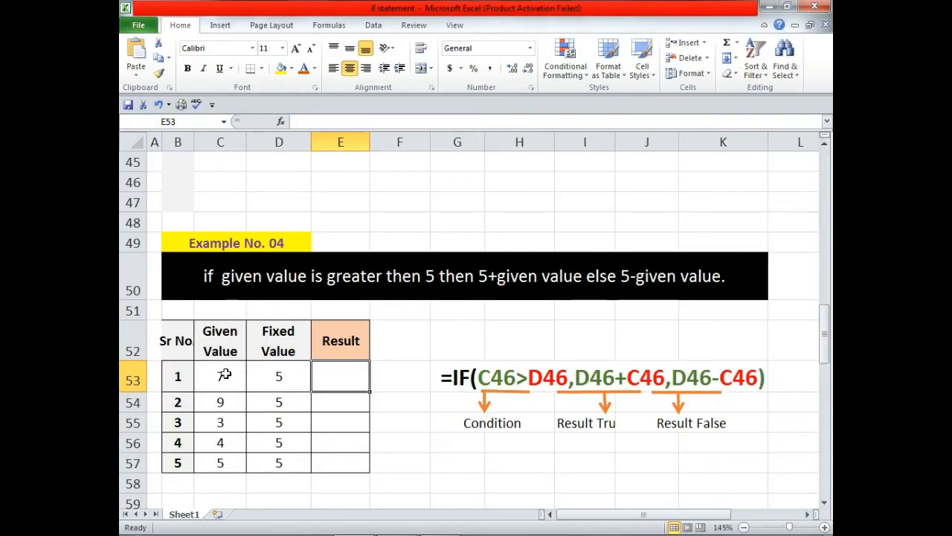
# Examine the Given Value, Fixed Value and Result columns of the Example No. 04 table and its first row.
pyautogui.click(182, 345)
pyautogui.click(217, 339)
pyautogui.click(276, 335)
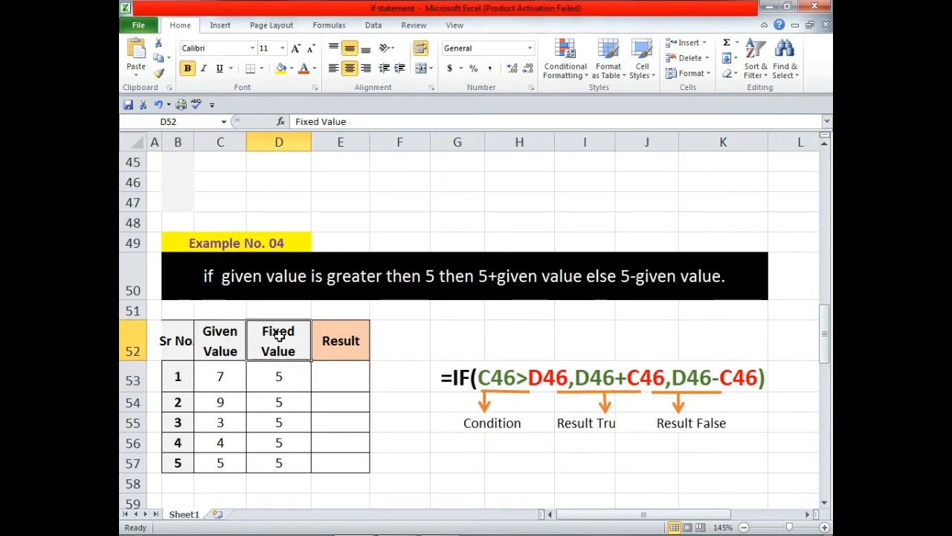
pyautogui.click(284, 377)
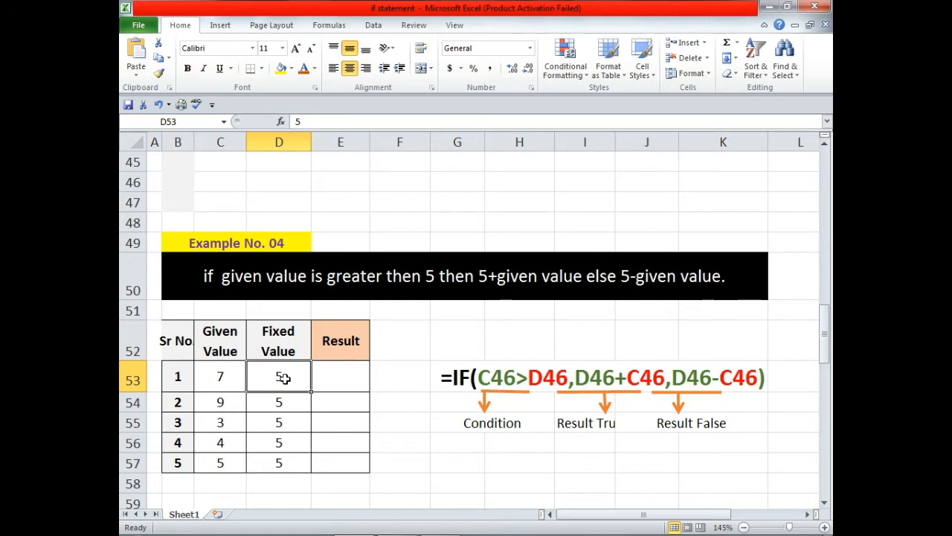
pyautogui.click(332, 377)
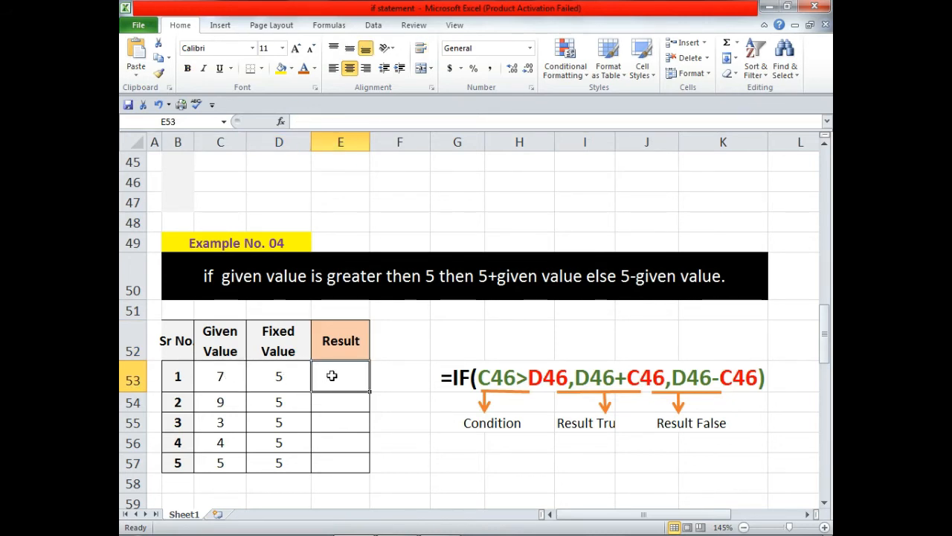
pyautogui.click(222, 375)
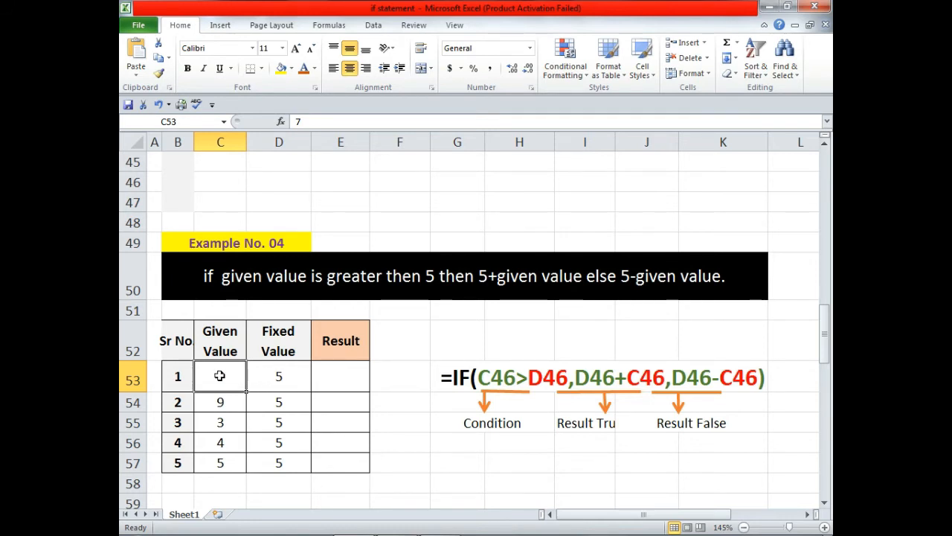
pyautogui.click(341, 376)
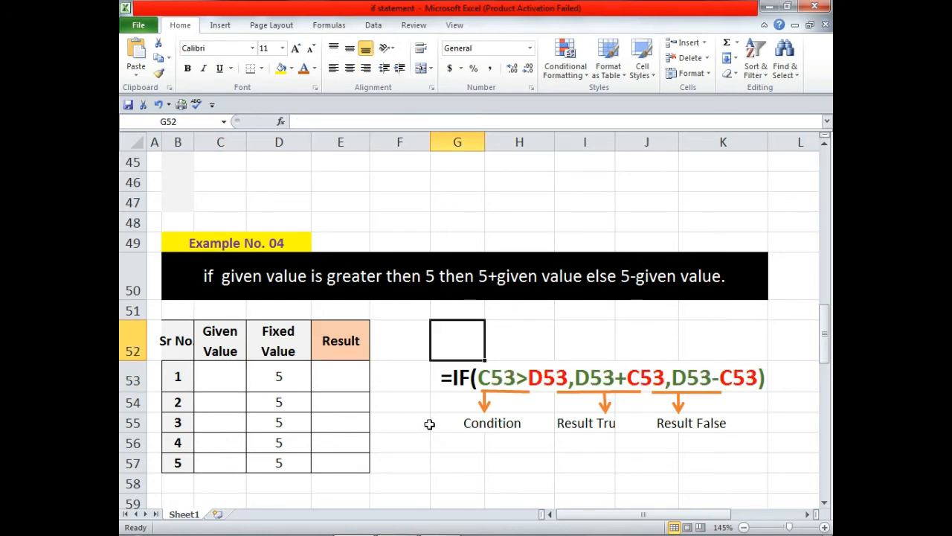
# Examine the condition, true result and false result of the sample IF formula in G53 beside the Example No. 04 table.
pyautogui.click(428, 426)
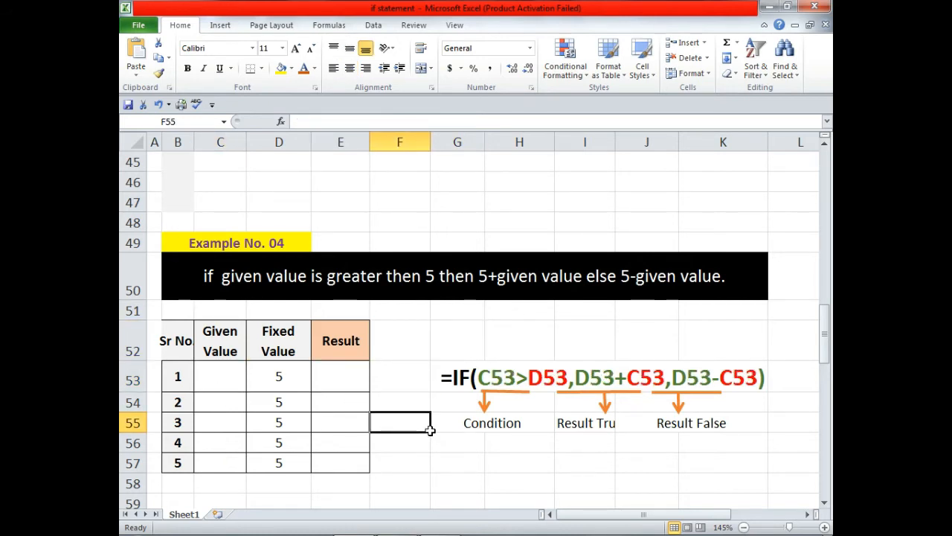
pyautogui.click(448, 377)
pyautogui.click(435, 438)
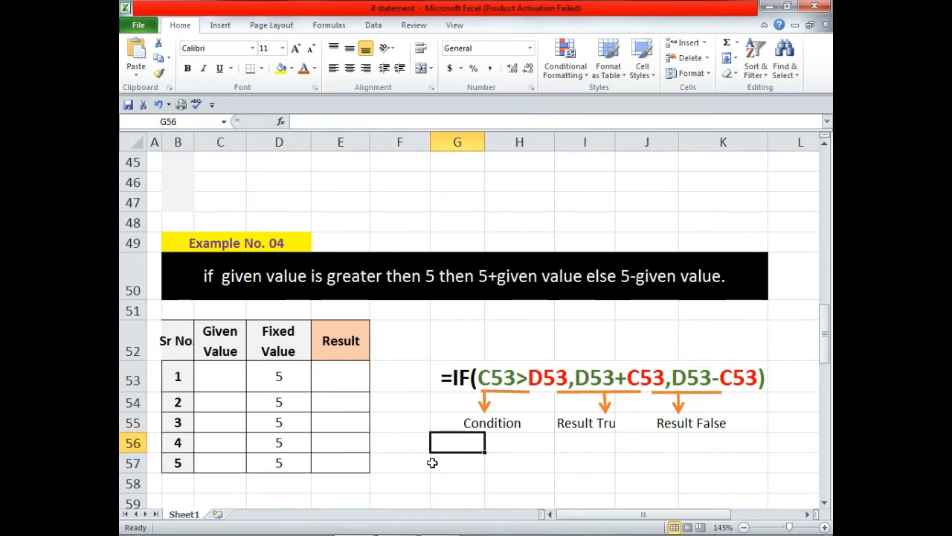
pyautogui.press('Up')
pyautogui.press('Up')
pyautogui.press('Up')
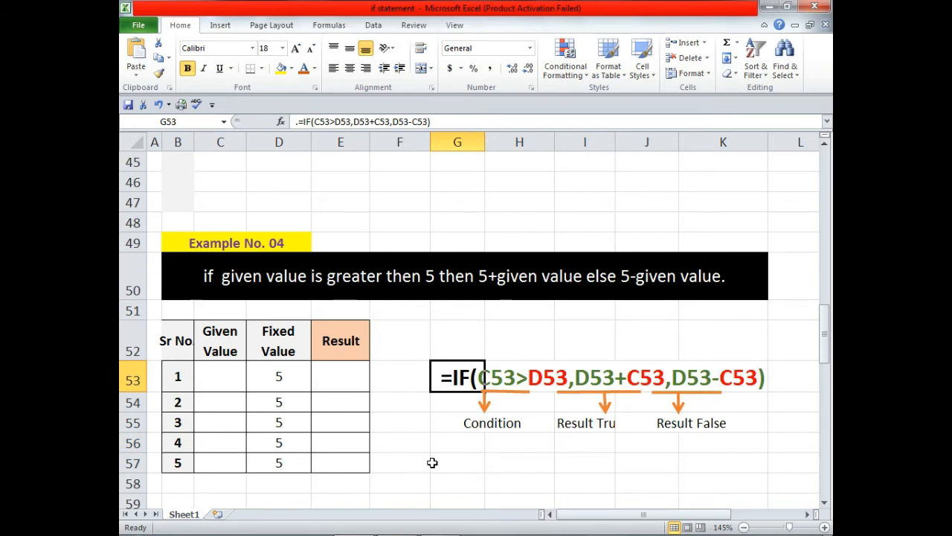
pyautogui.click(507, 463)
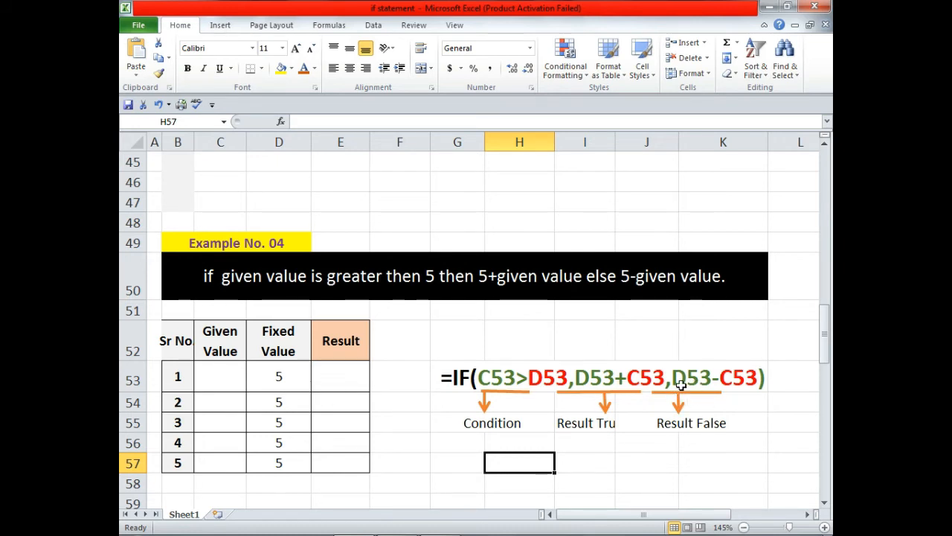
# Begin an IF formula in Result cell E53 with the logical test C53>D53.
pyautogui.click(341, 375)
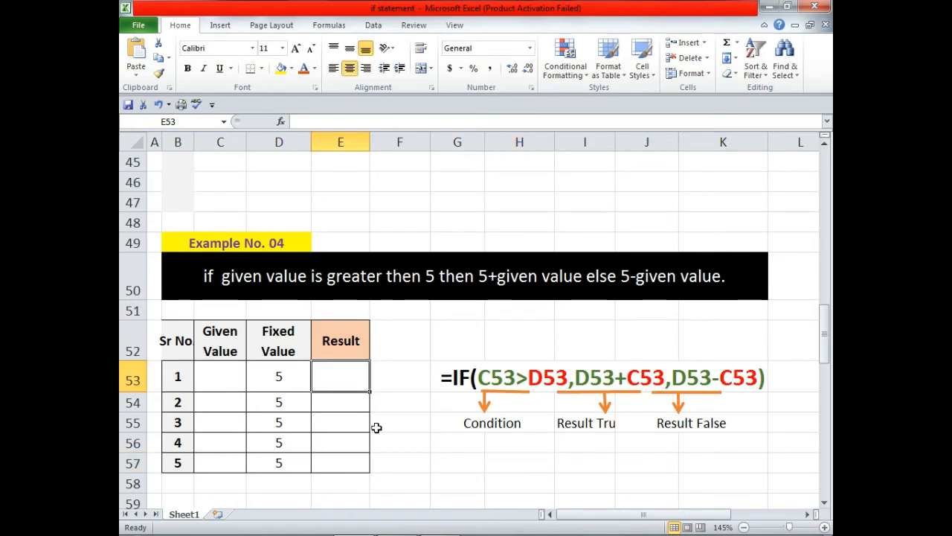
pyautogui.write('=')
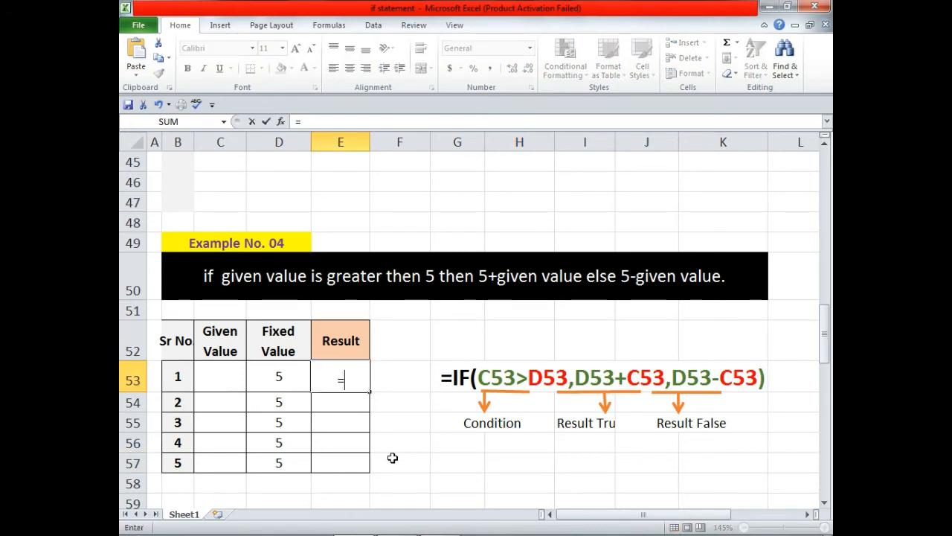
pyautogui.write('if(')
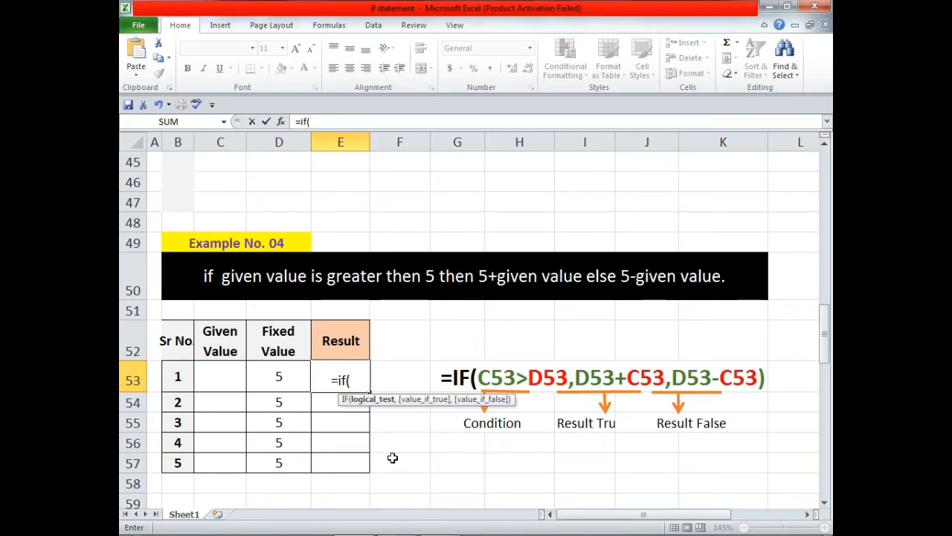
pyautogui.press('Left')
pyautogui.press('Left')
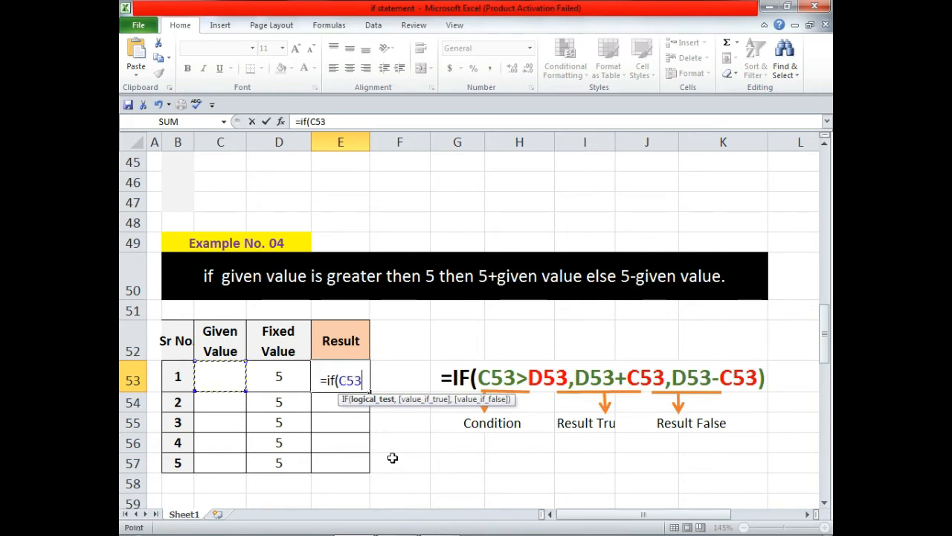
pyautogui.write('>')
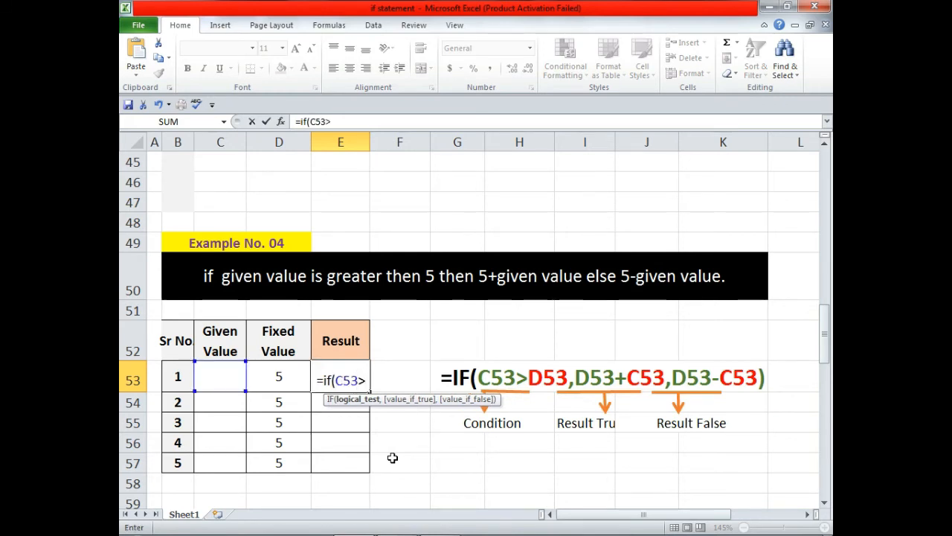
pyautogui.press('Right')
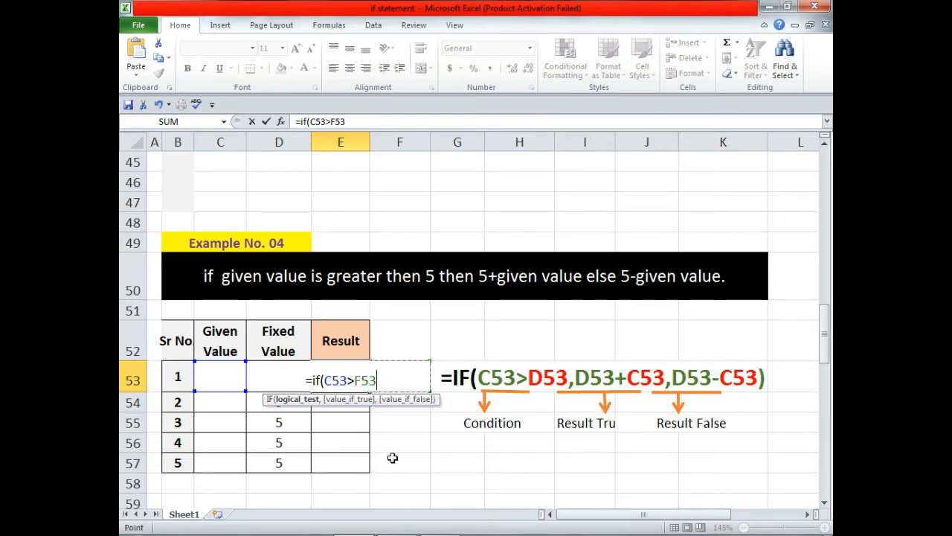
pyautogui.press('Left')
pyautogui.press('Left')
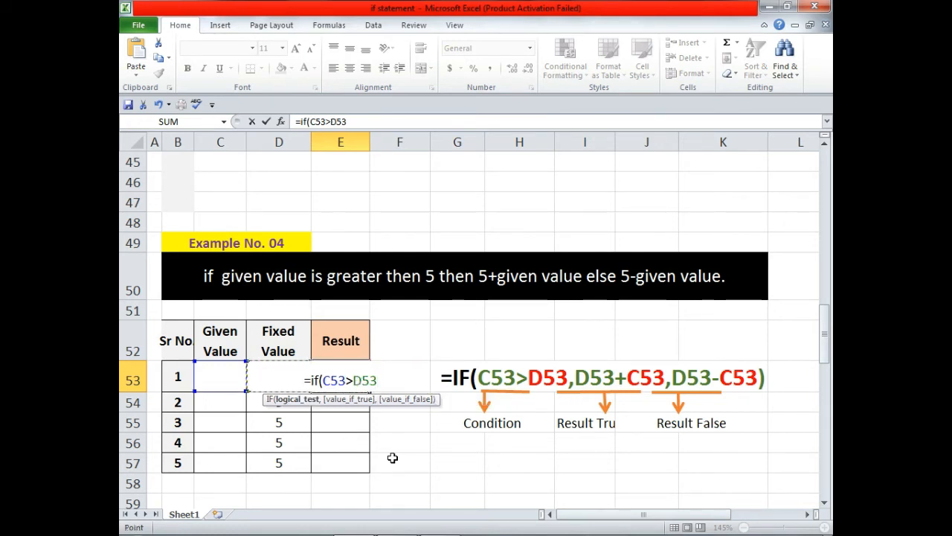
pyautogui.write(',')
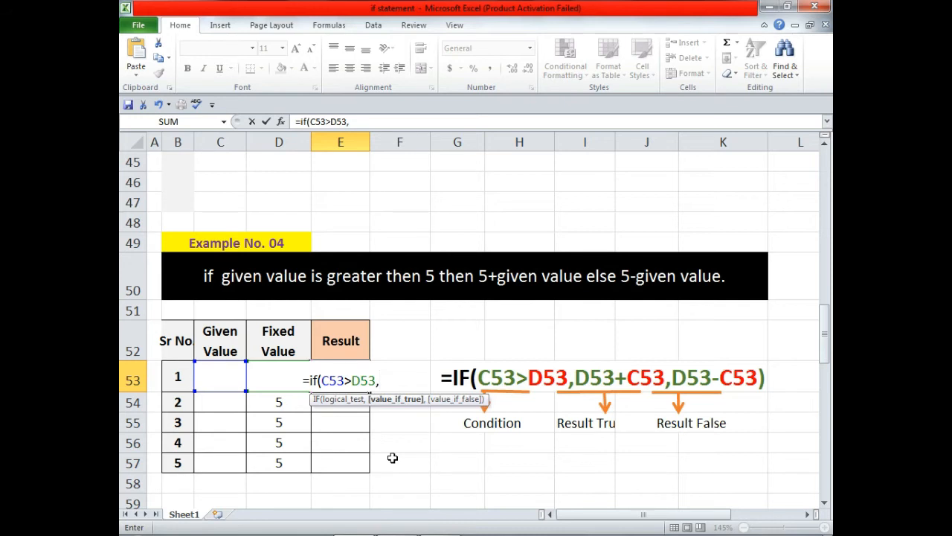
# Complete the E53 formula with C53+D53 as the value if true and D53-D53 as the value if false, and enter it.
pyautogui.press('Left')
pyautogui.press('Left')
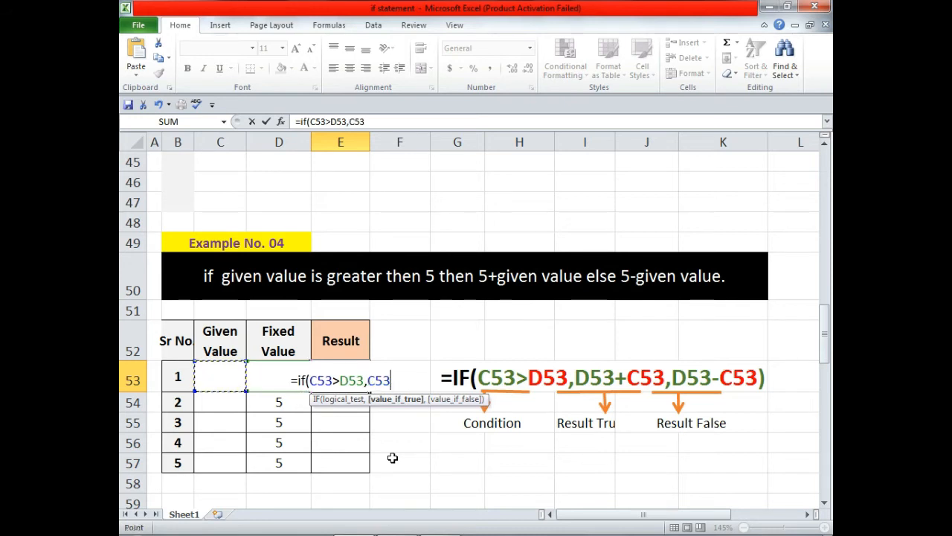
pyautogui.write('+')
pyautogui.press('Left')
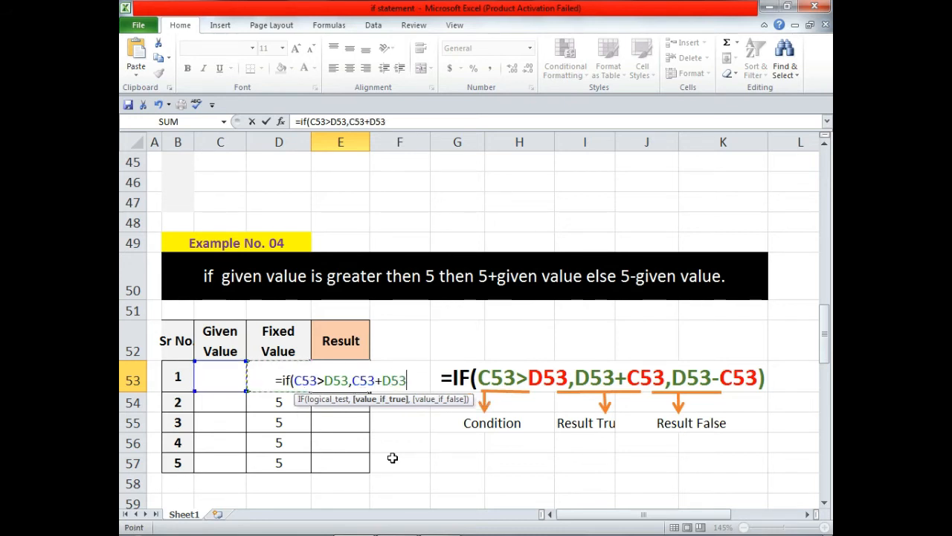
pyautogui.write(',')
pyautogui.press('Left')
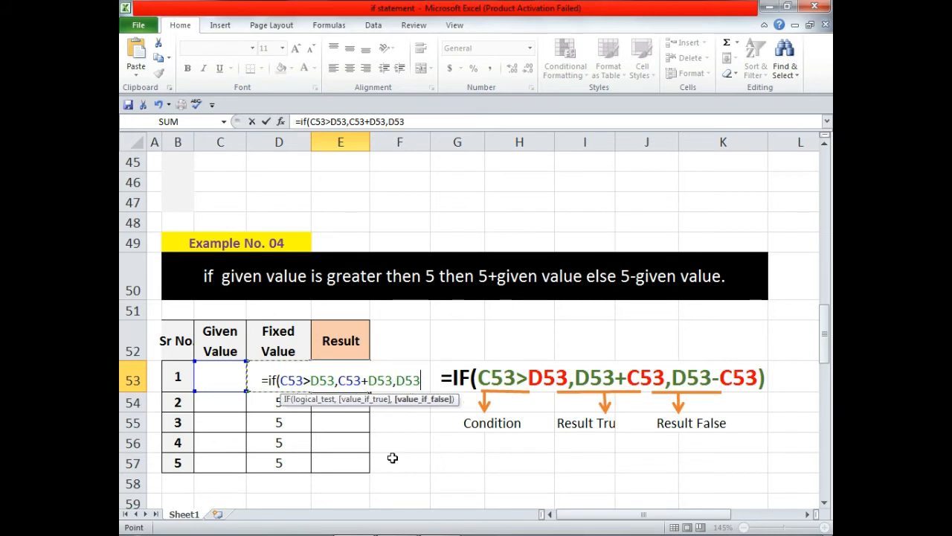
pyautogui.write('-')
pyautogui.press('Left')
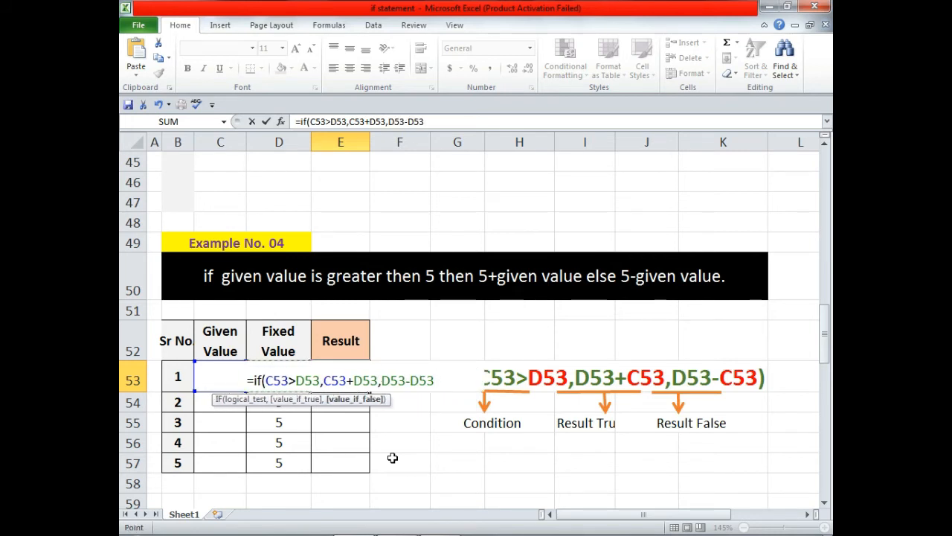
pyautogui.write(')')
pyautogui.press('Return')
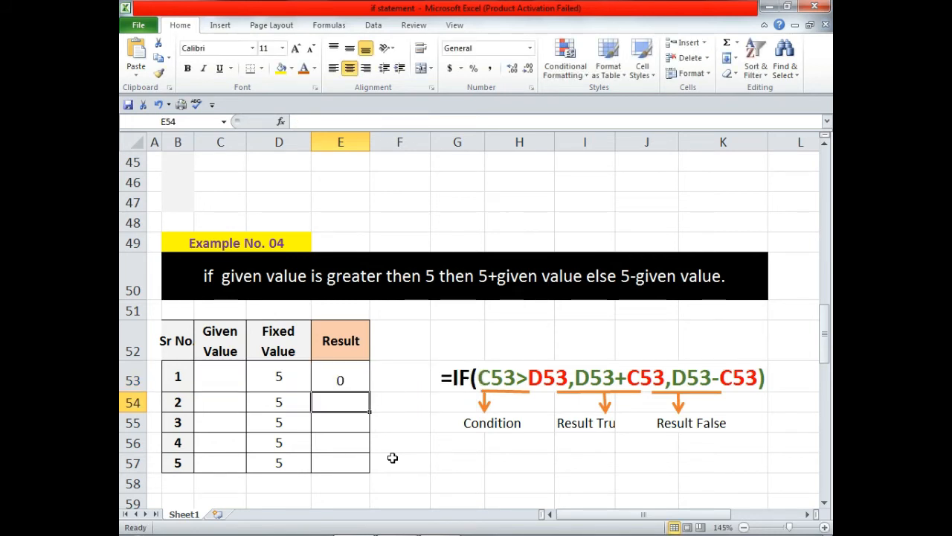
# Test the Result formula by entering 7 and then 4 as the given value in C53.
pyautogui.press('Up')
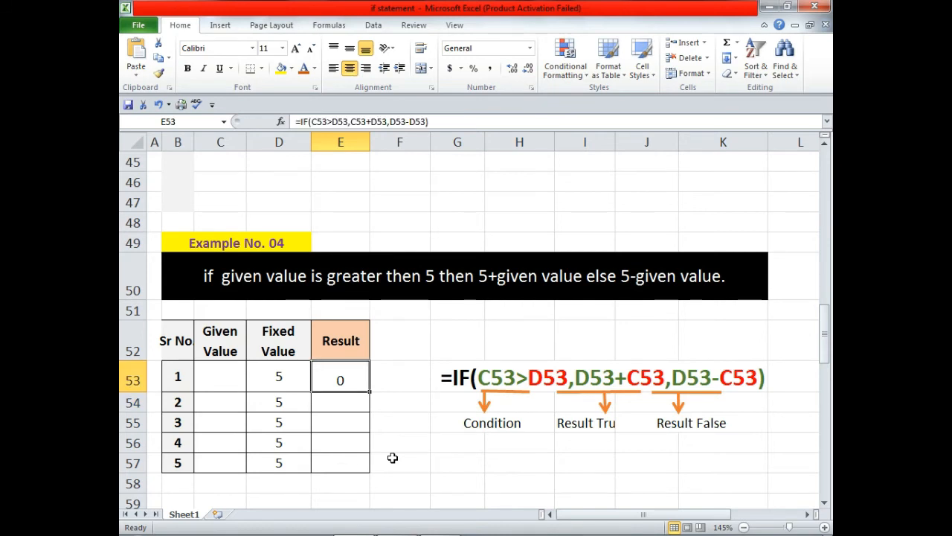
pyautogui.press('Left')
pyautogui.press('Left')
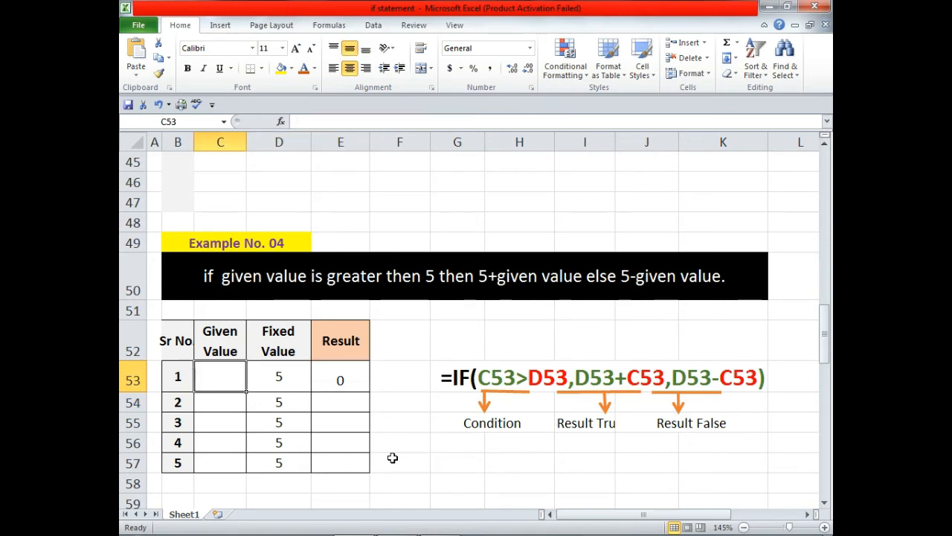
pyautogui.write('7')
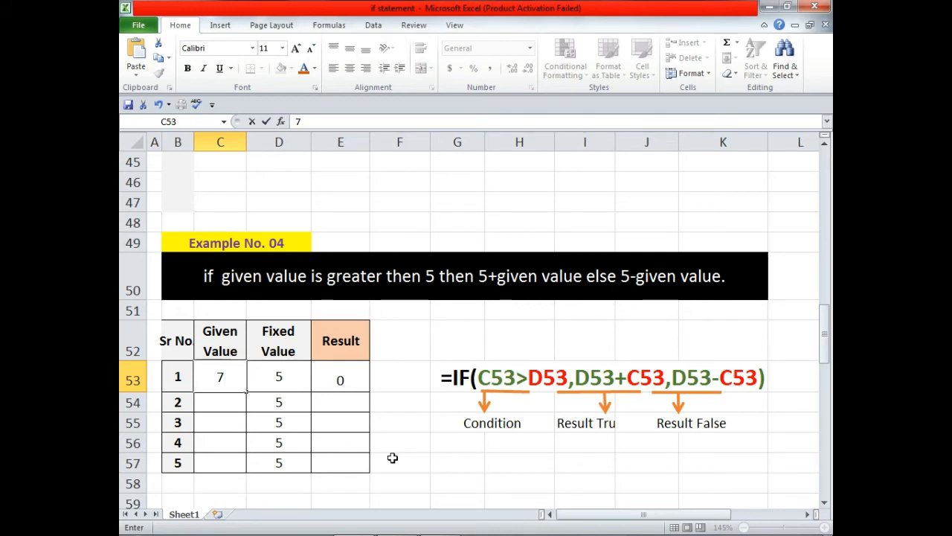
pyautogui.hotkey('ctrl', 'Return')
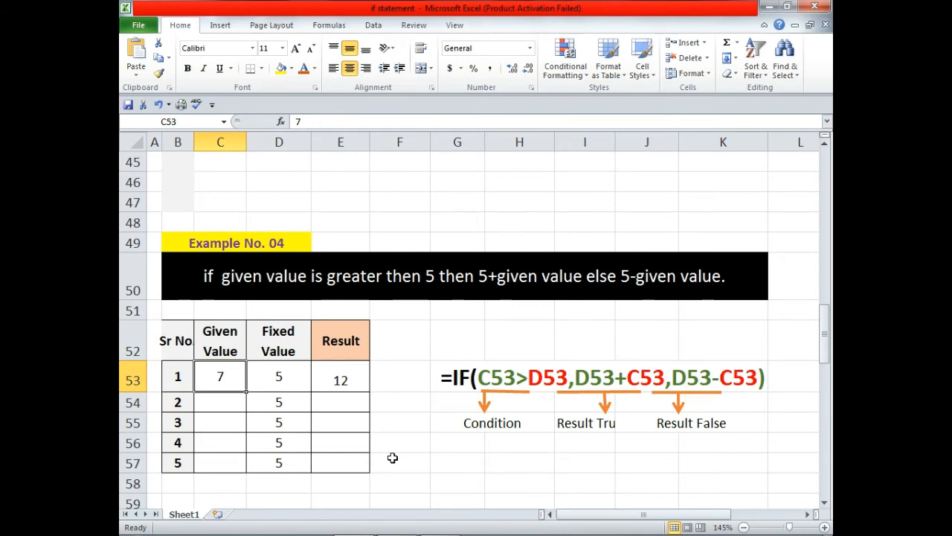
pyautogui.write('4')
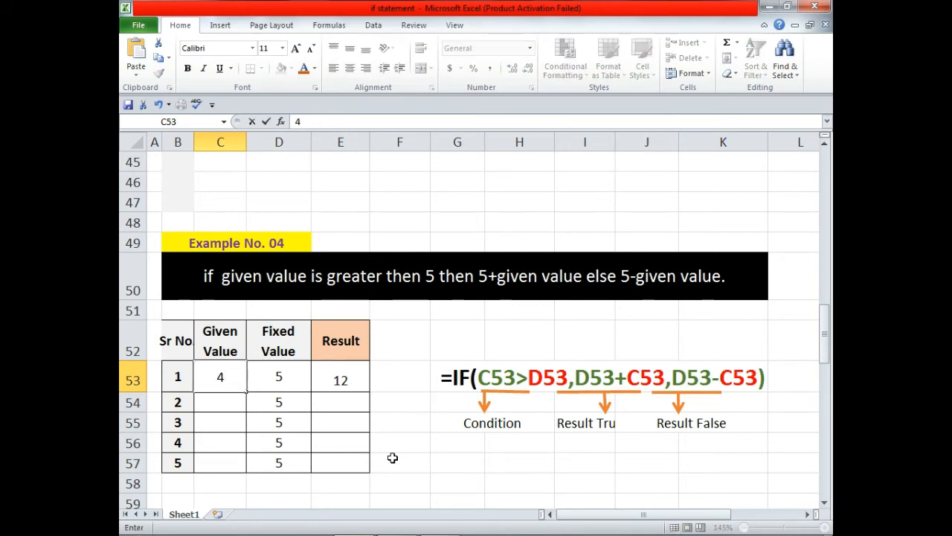
pyautogui.press('Return')
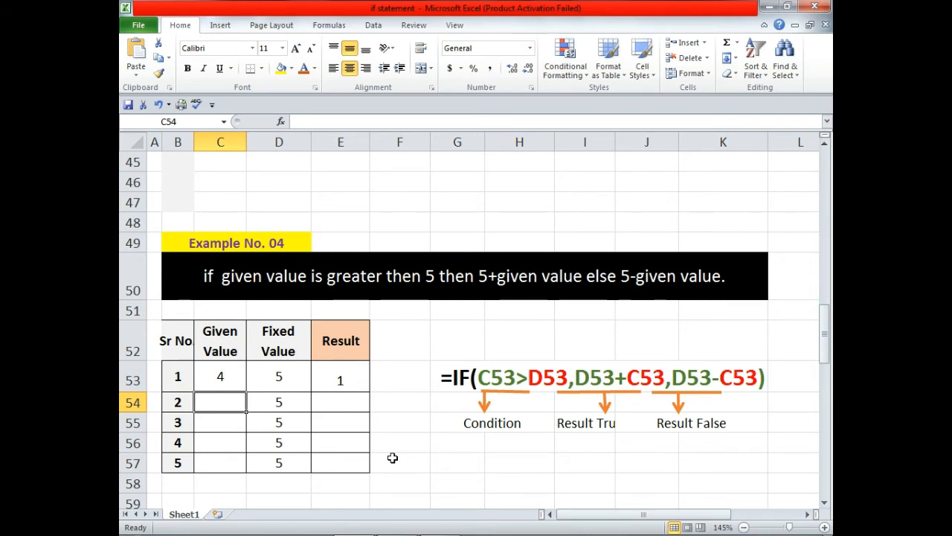
# Fill the E53 Result formula down through E57 and enter the given values 6, 3, 2 and 1 in C54 to C57.
pyautogui.click(326, 380)
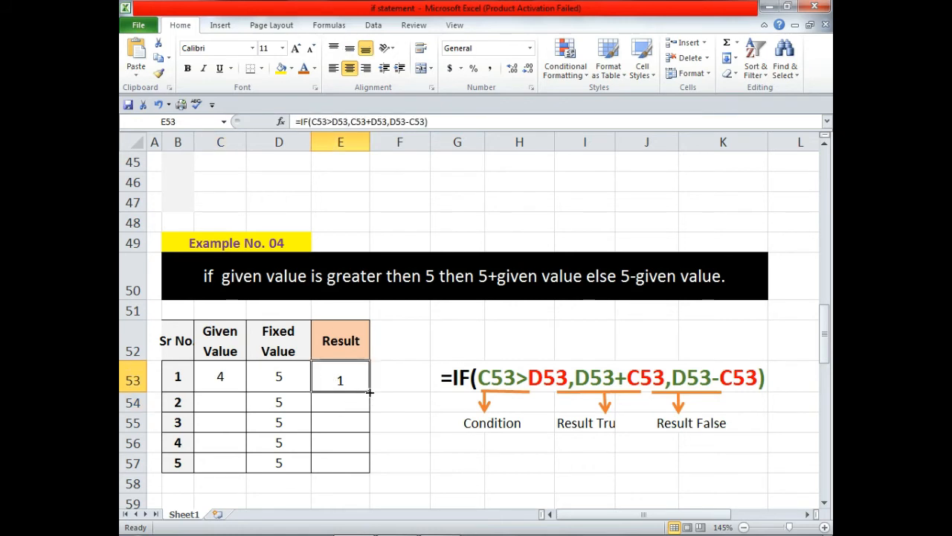
pyautogui.doubleClick(370, 392)
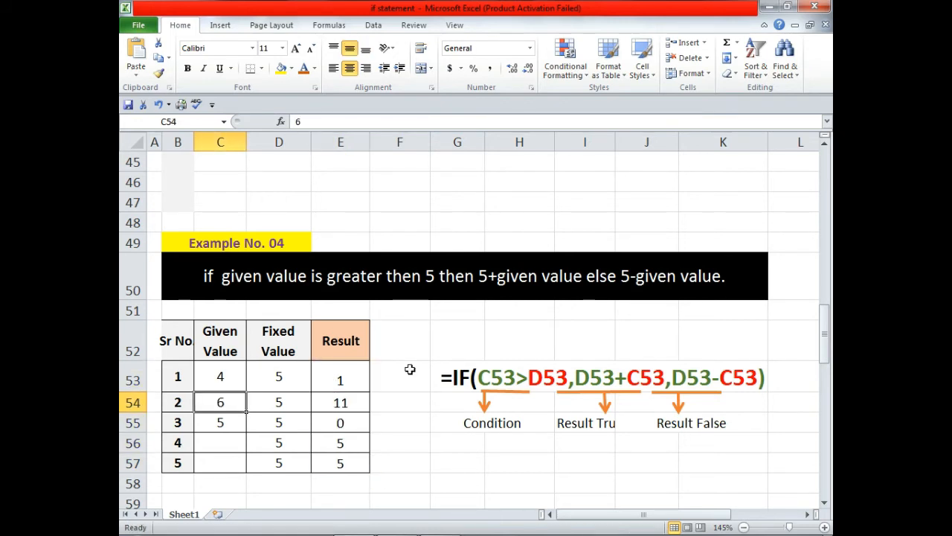
pyautogui.write('6')
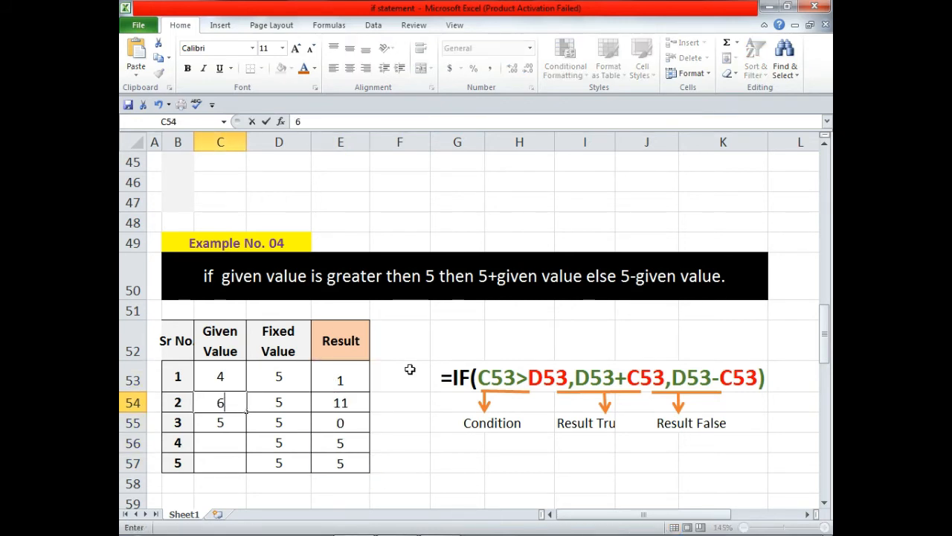
pyautogui.press('Return')
pyautogui.write('3')
pyautogui.press('Return')
pyautogui.write('2')
pyautogui.press('Return')
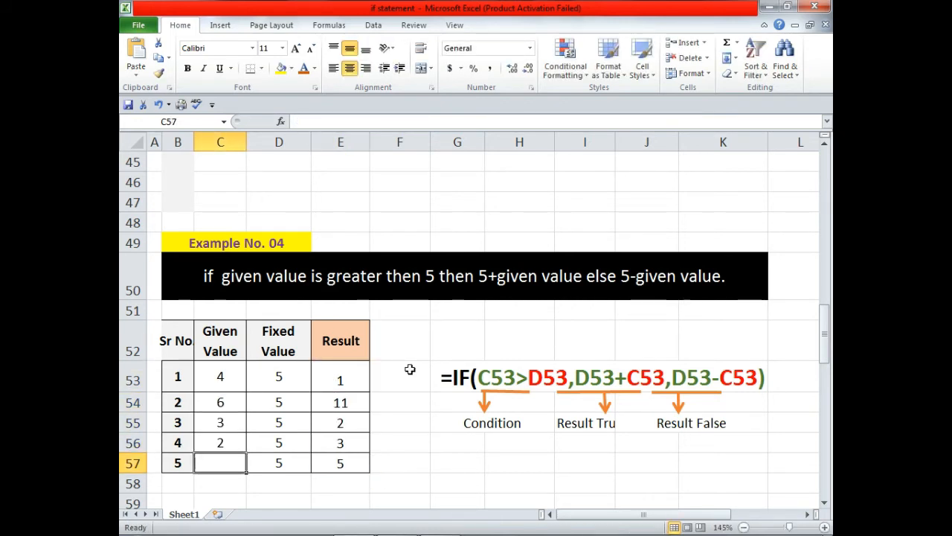
pyautogui.write('1')
pyautogui.press('Return')
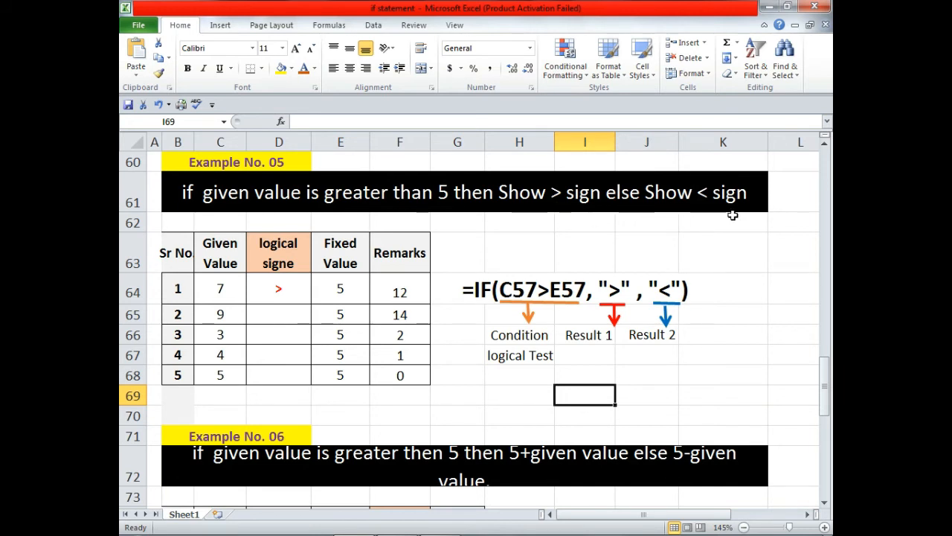
# Clear the existing formula from the first logical sign cell, D64, in the Example No. 05 table.
pyautogui.click(299, 290)
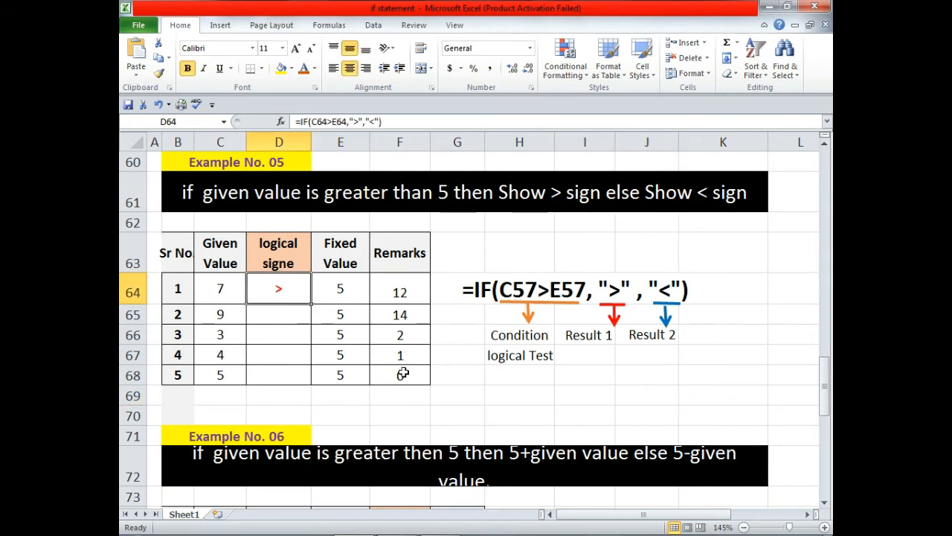
pyautogui.press('Delete')
pyautogui.click(278, 262)
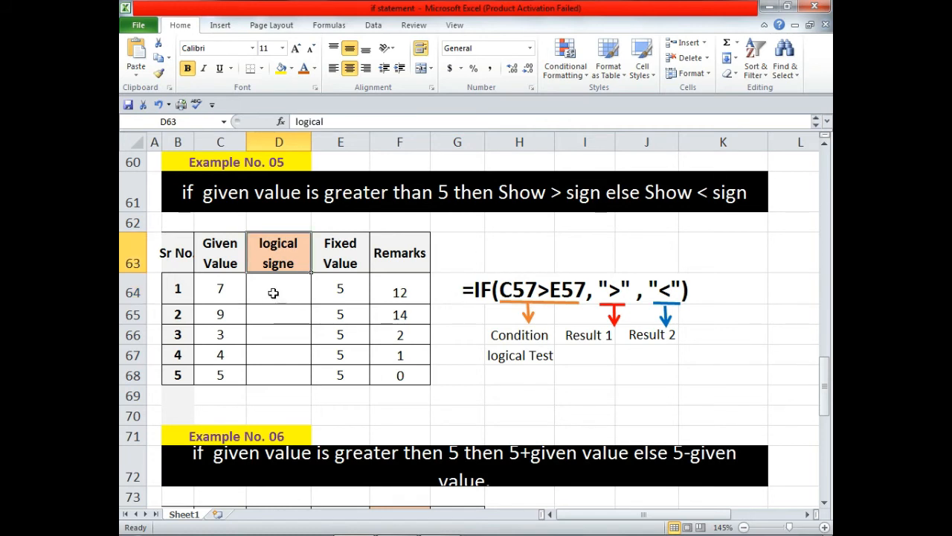
pyautogui.click(273, 293)
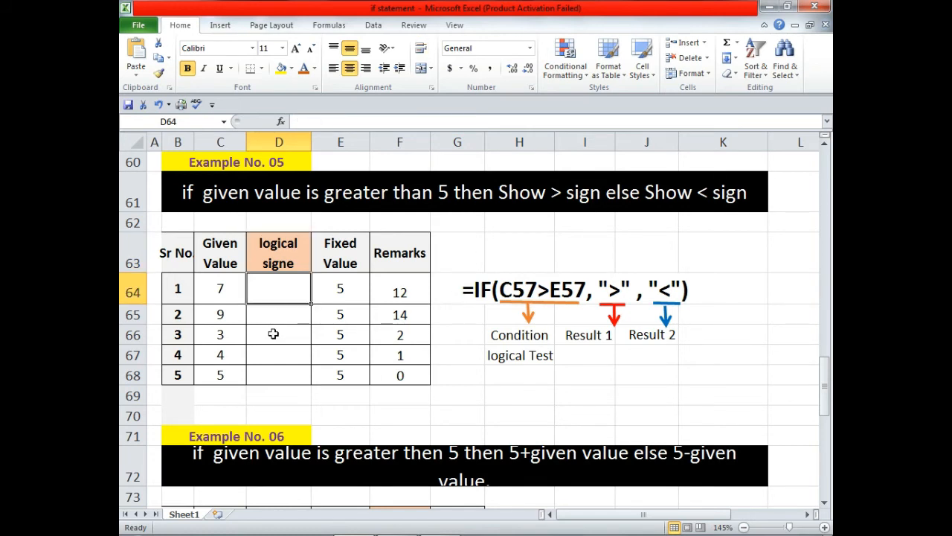
pyautogui.click(240, 292)
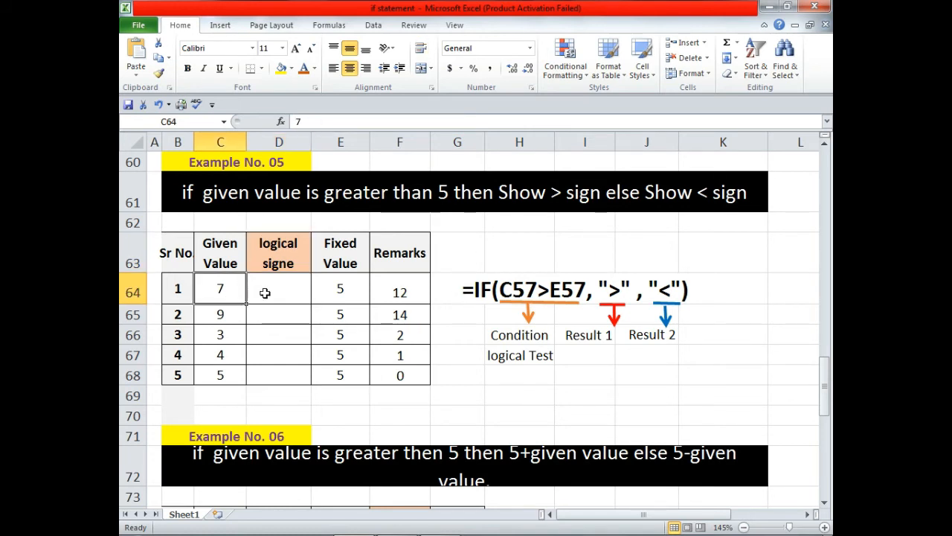